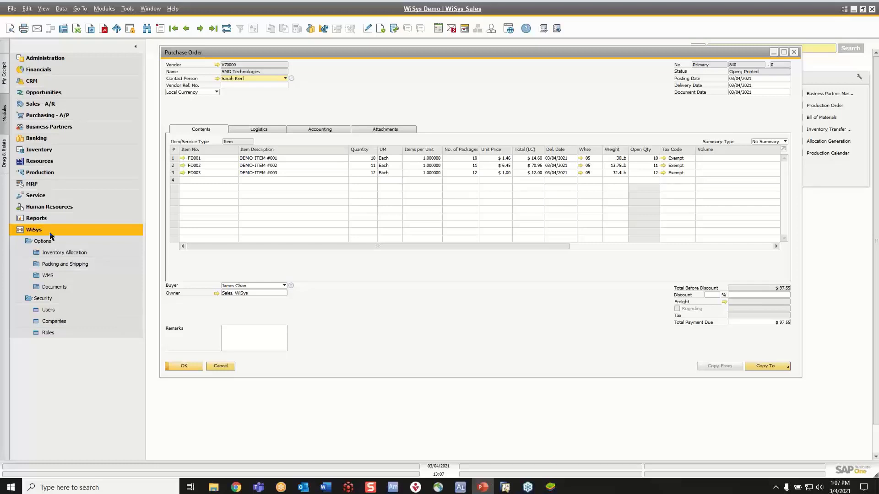
left_click(53, 286)
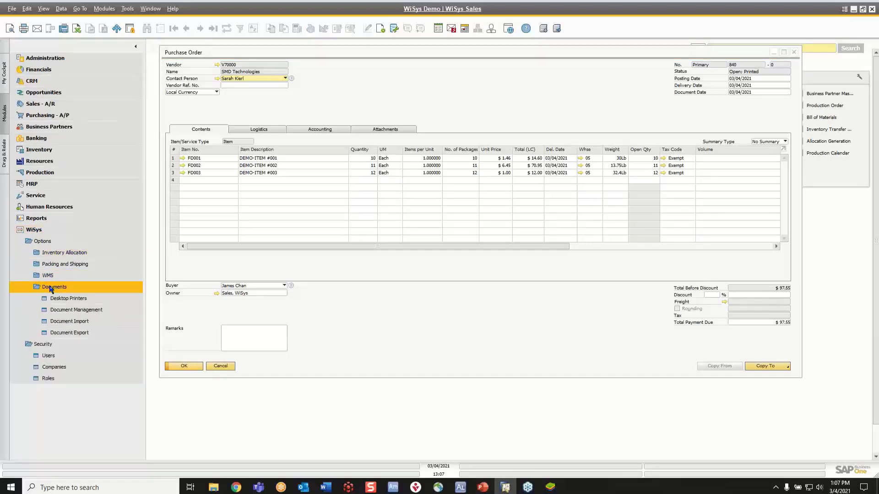
left_click(54, 311)
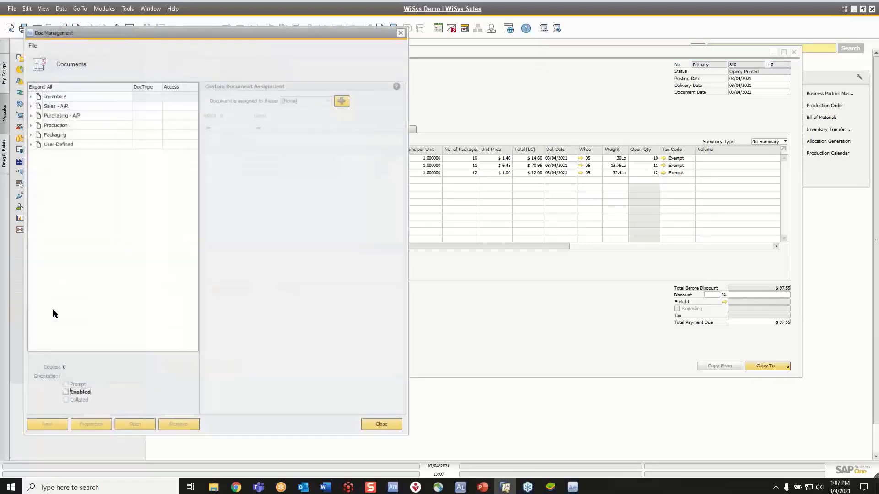
left_click(31, 105)
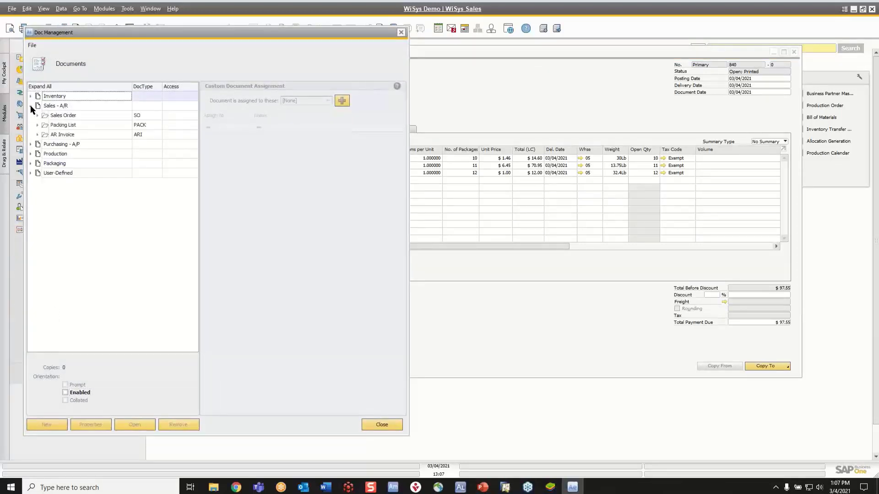
left_click(31, 144)
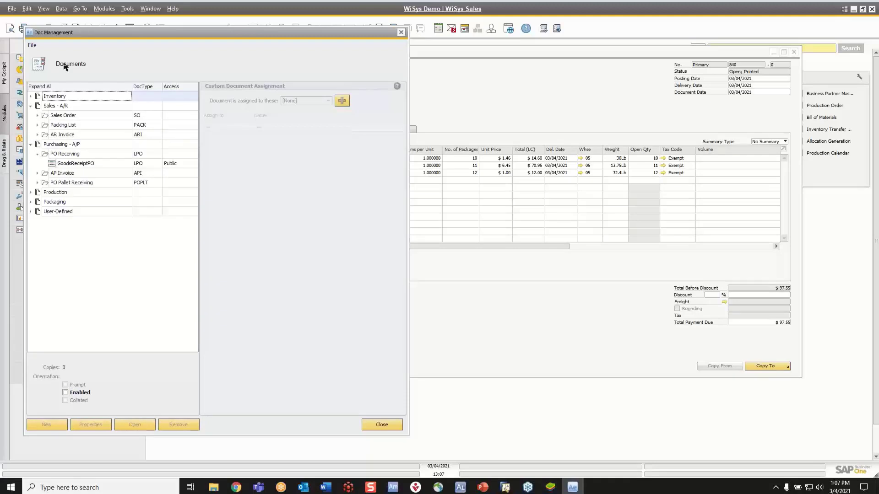
left_click(77, 164)
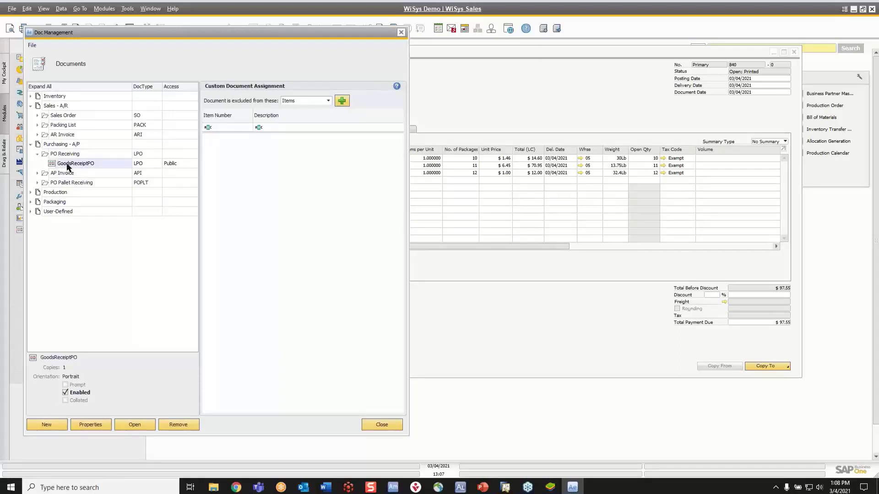
left_click(178, 164)
left_click(37, 125)
left_click(55, 135)
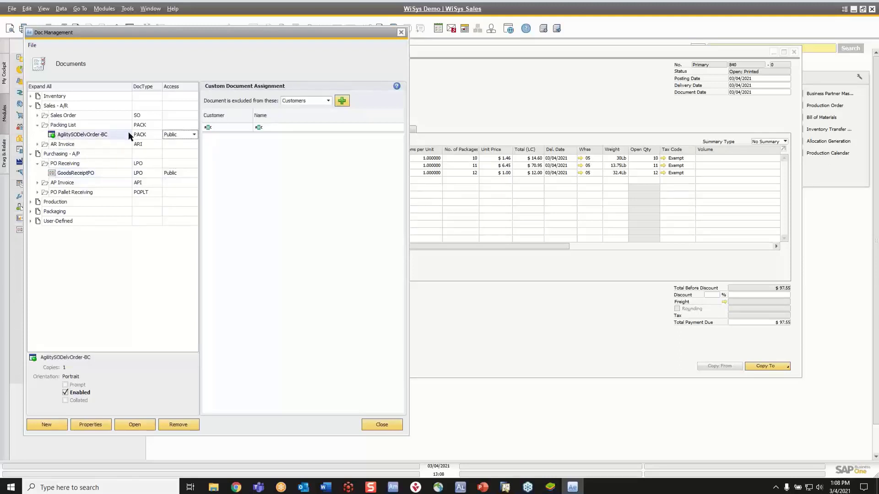
left_click(176, 134)
left_click(170, 140)
left_click(295, 101)
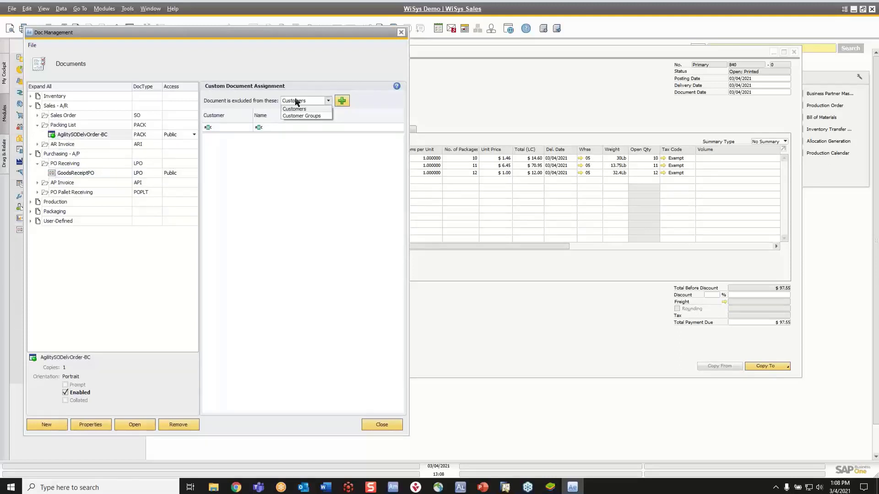
left_click(295, 101)
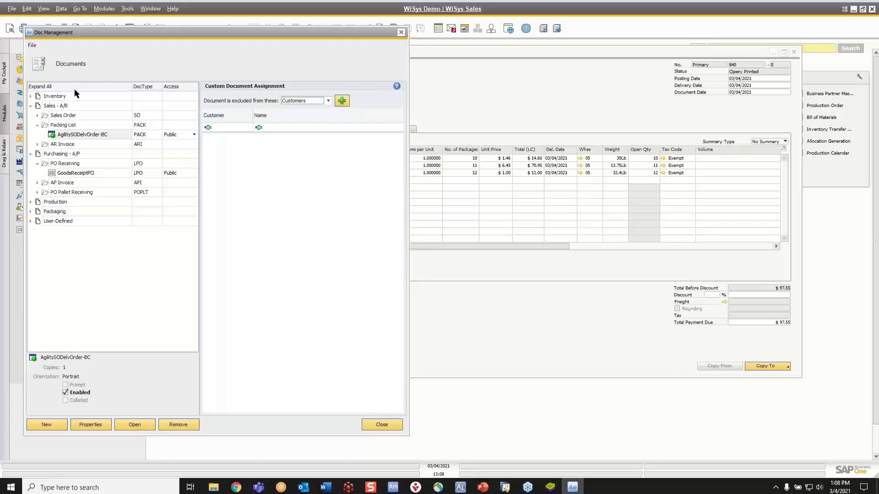
left_click(401, 33)
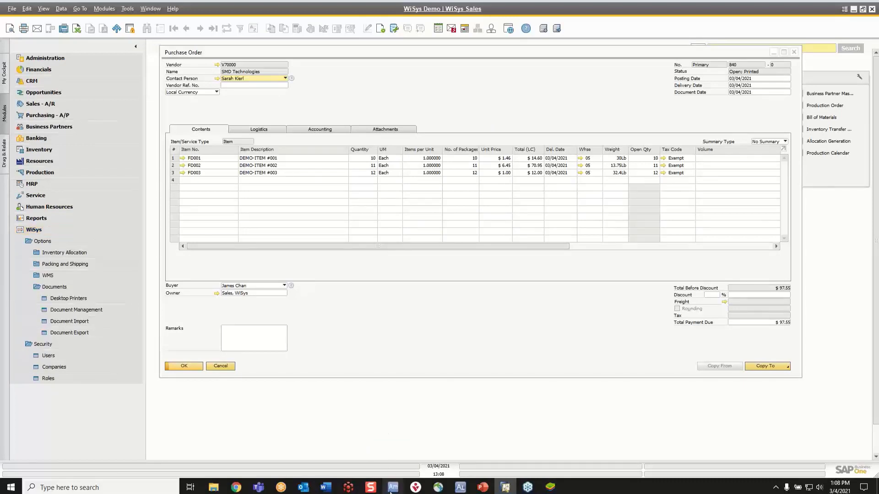
Step: Bring the handheld emulator forward, nudge it up-left, and launch the Agility 360 app
mouse_move(391, 489)
left_click(448, 457)
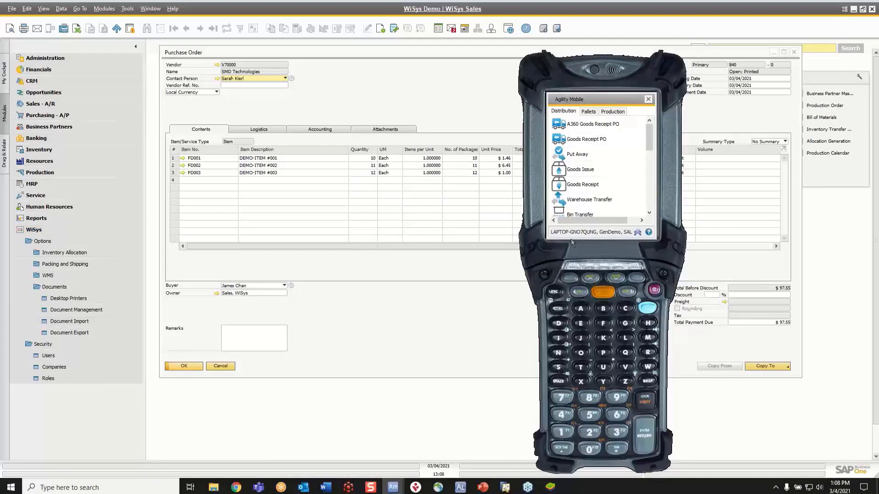
mouse_move(608, 97)
left_mouse_down()
mouse_move(603, 105)
mouse_move(601, 91)
left_mouse_up()
left_click(353, 488)
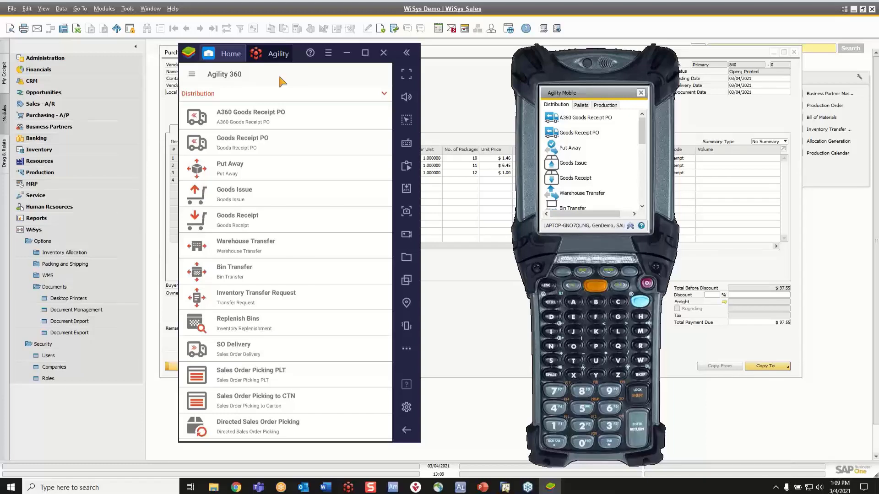
left_click(630, 225)
left_click(628, 211)
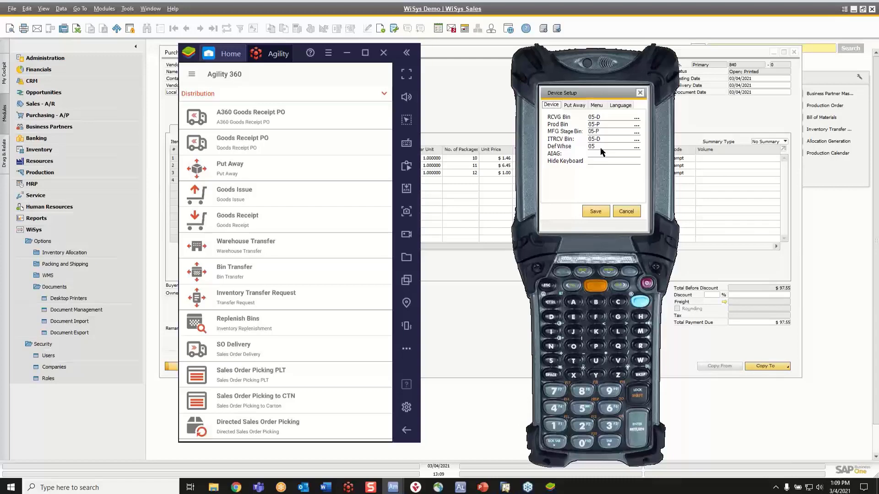
left_click(596, 106)
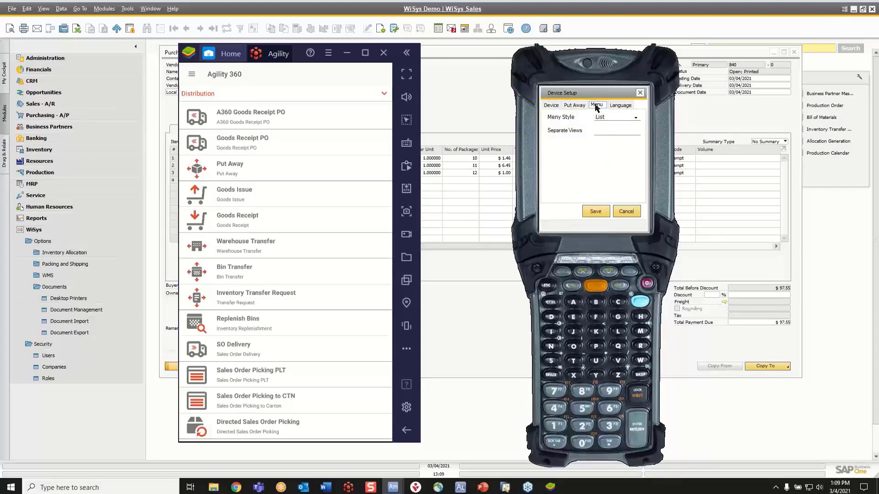
left_click(616, 105)
left_click(615, 118)
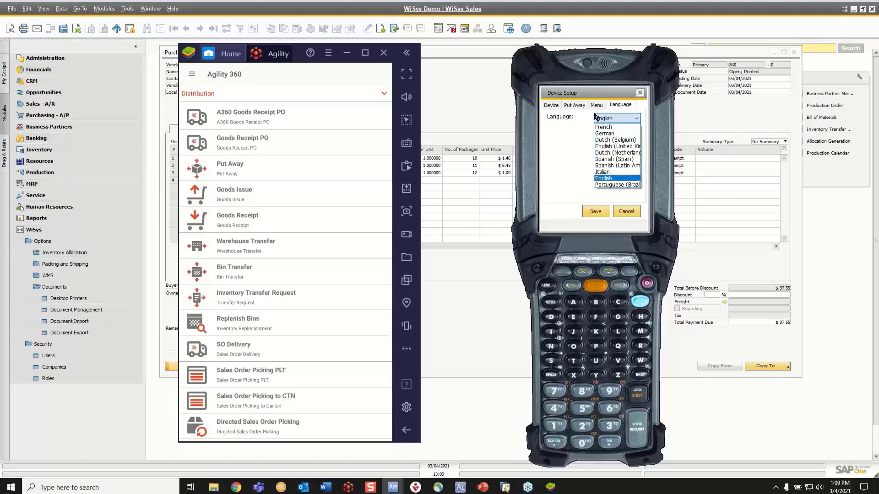
left_click(613, 178)
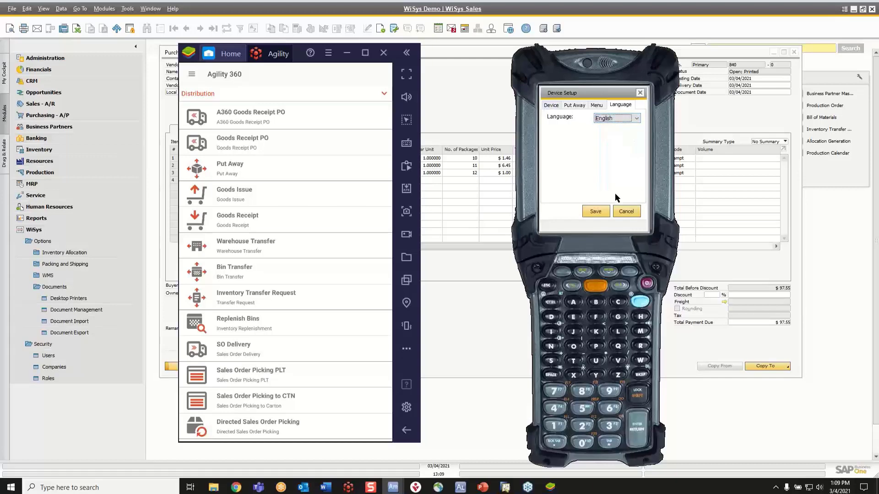
left_click(640, 92)
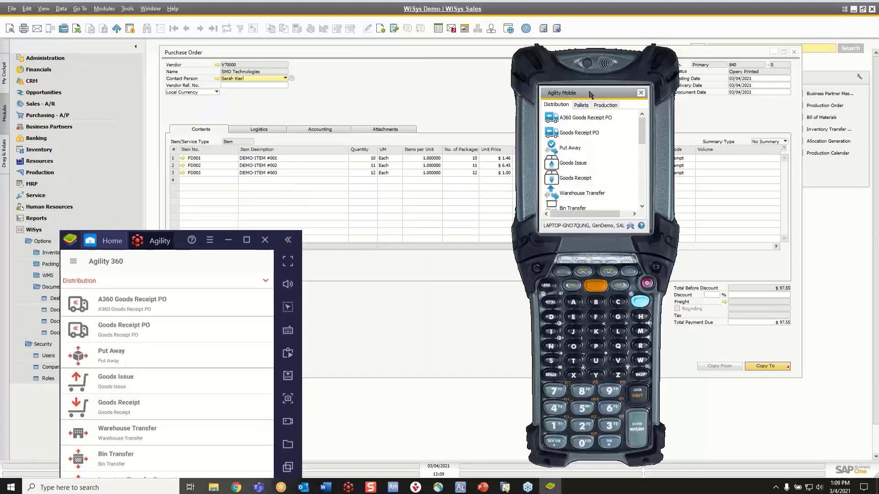
Step: Receive 5 FD001 and 11 FD002 against PO 840 in Goods Receipt PO, reviewing pending lines
left_click(579, 134)
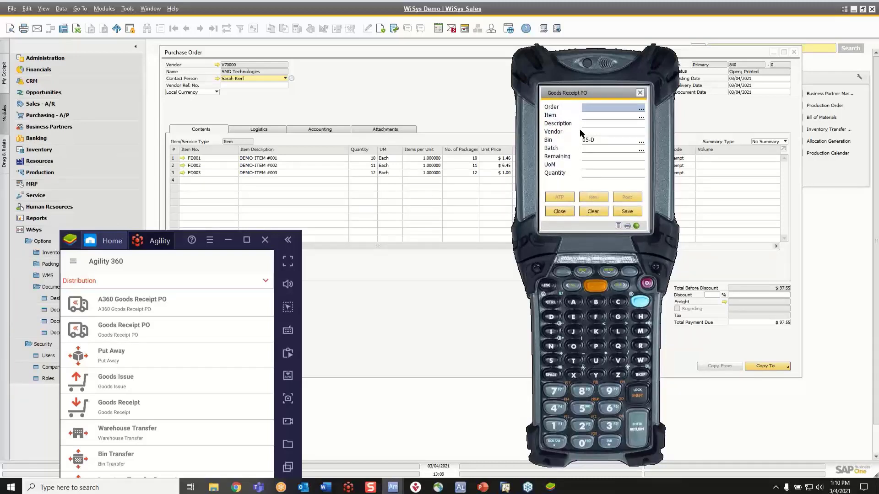
type("840")
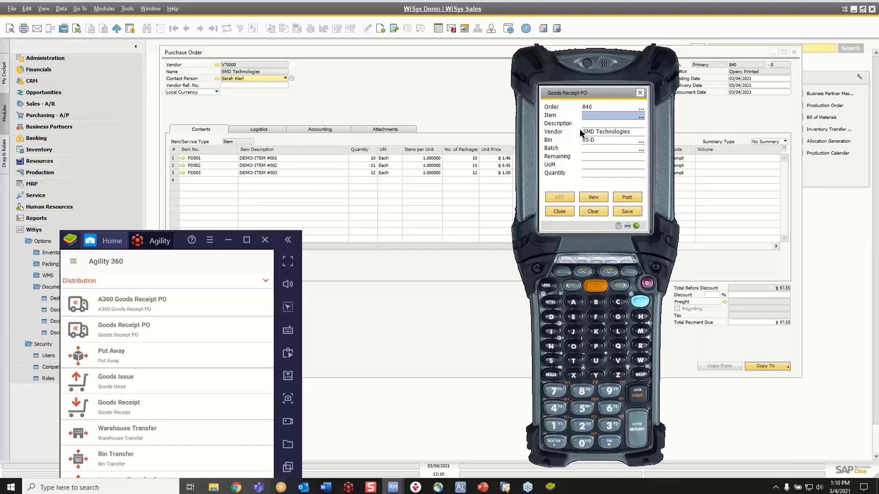
type("FD001")
key("Return")
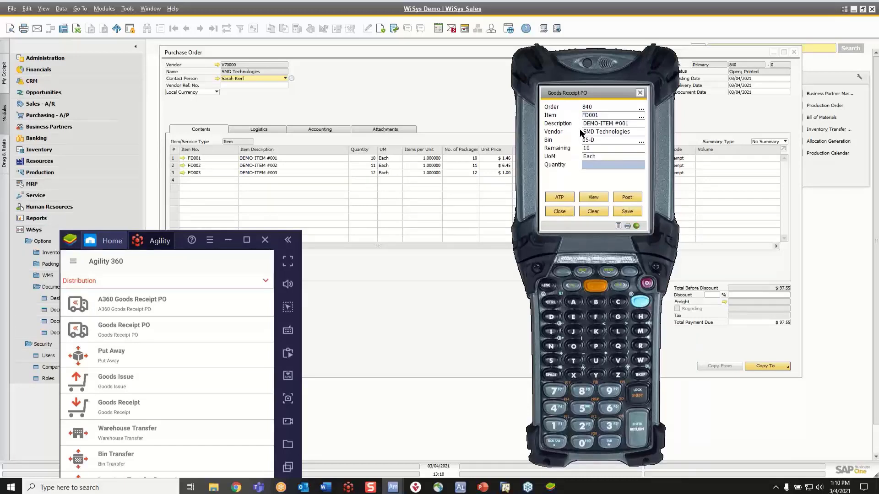
key("Return")
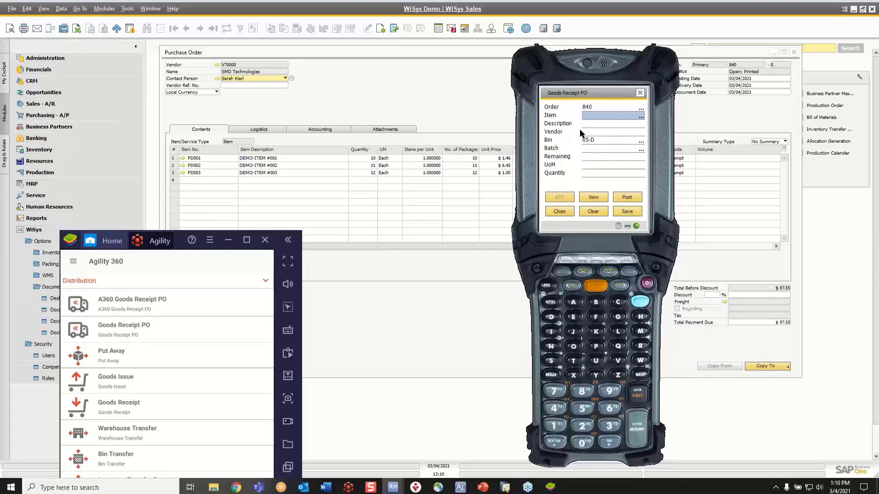
type("1234561002")
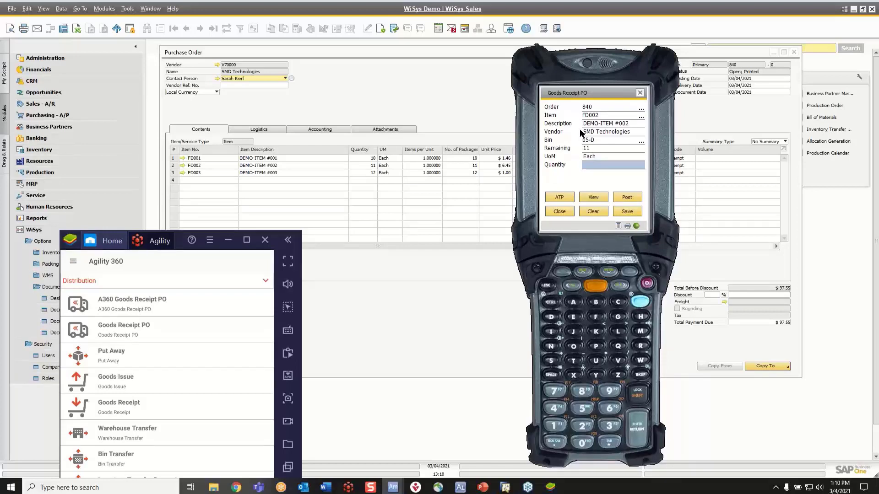
left_click(593, 197)
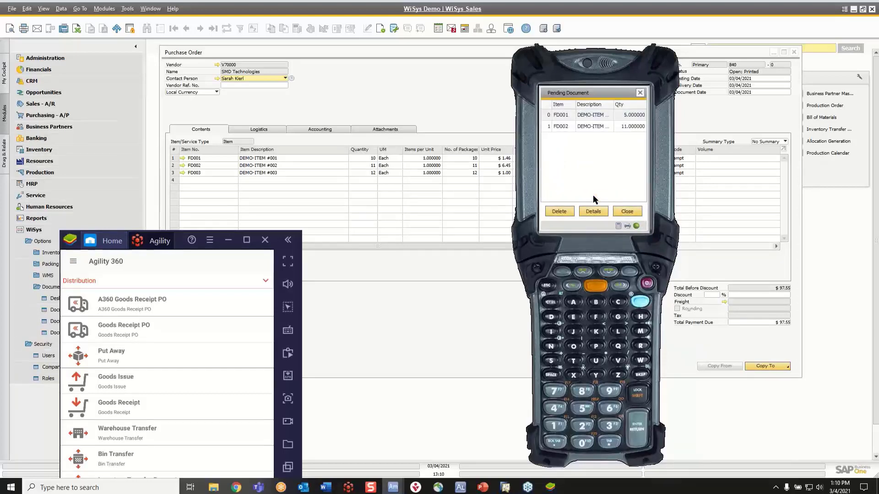
left_click(622, 210)
Step: Post the receipt, page through the FD002 and FD001 label previews, then close the preview
left_click(620, 197)
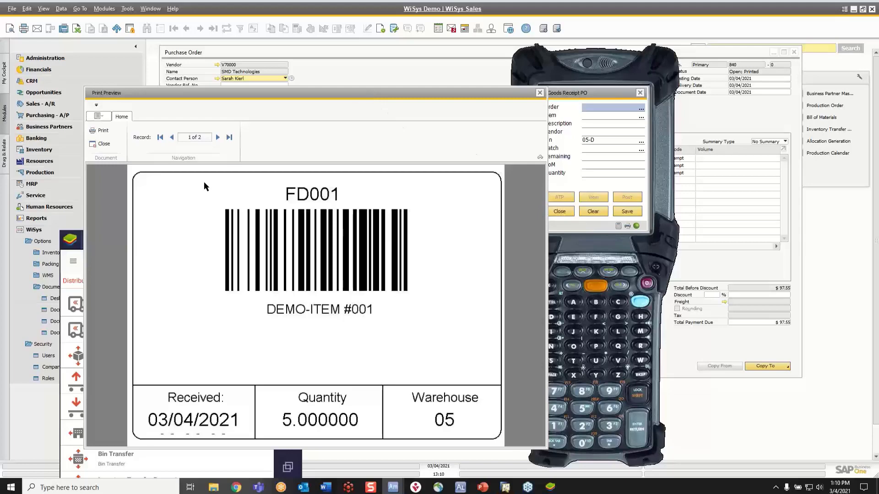
left_click(218, 138)
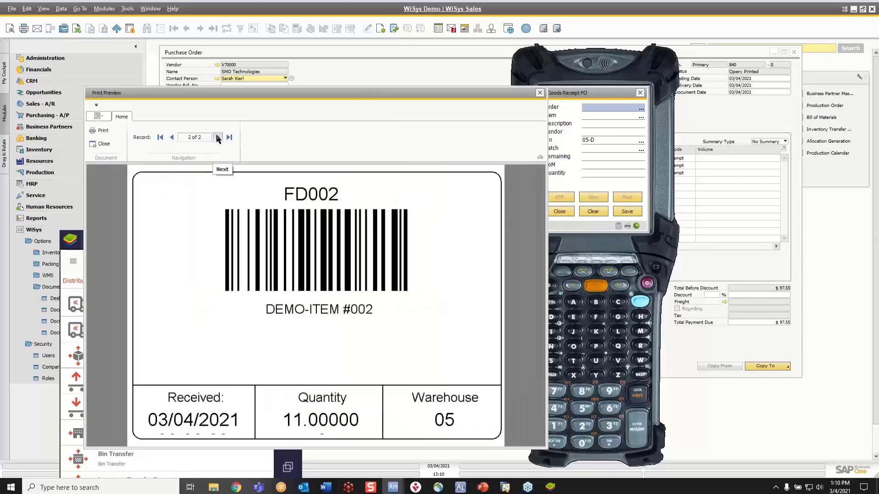
left_click(172, 137)
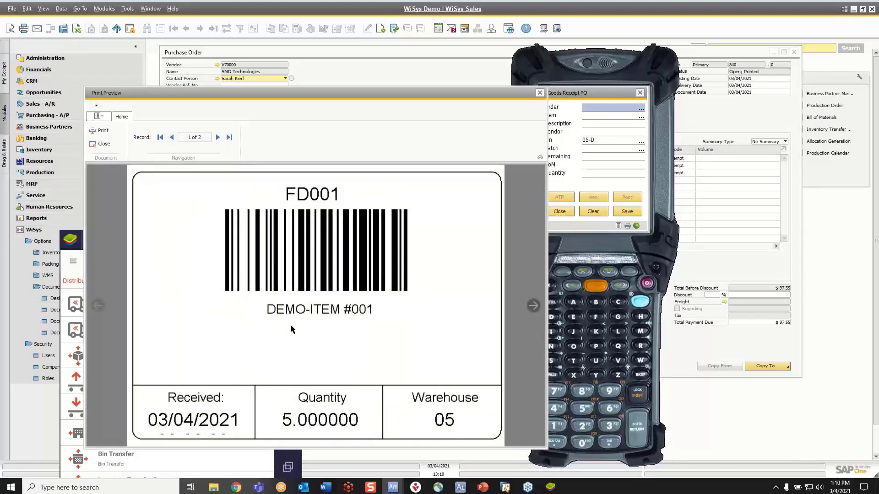
left_click(540, 93)
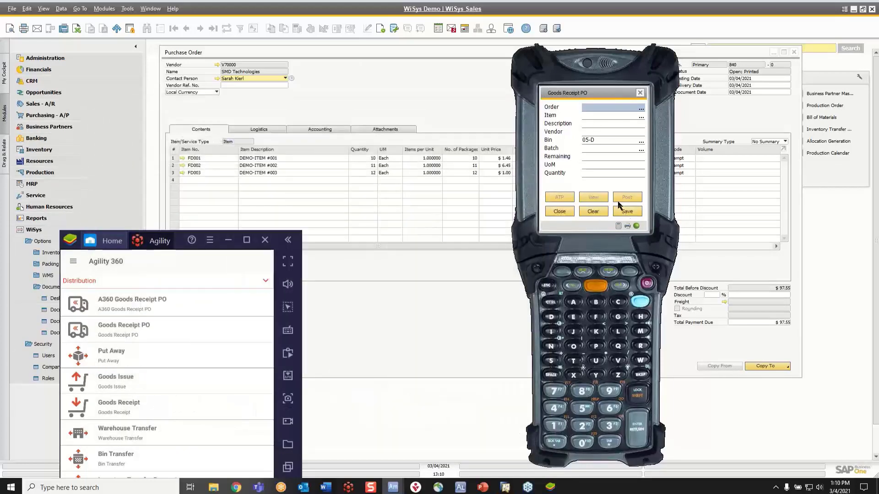
Step: Open goods receipt PO 929 from purchase order 840's Relationship Map
left_click(387, 86)
right_click(382, 86)
left_click(403, 201)
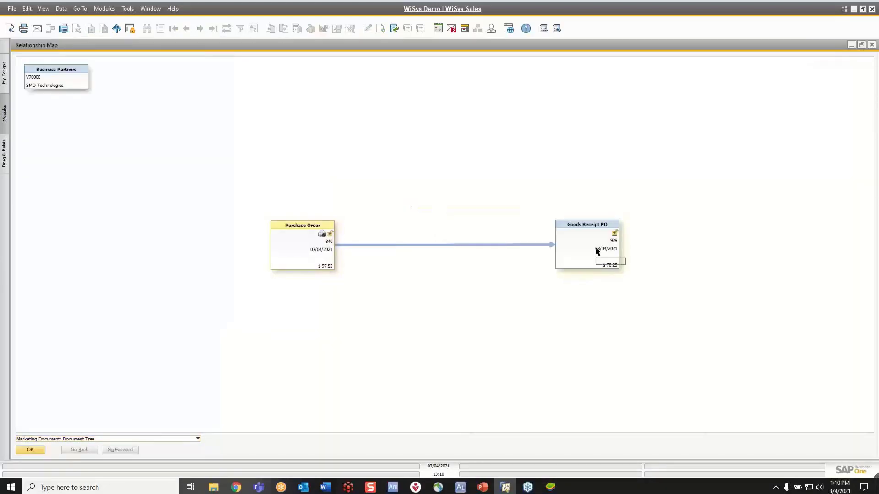
double_click(597, 251)
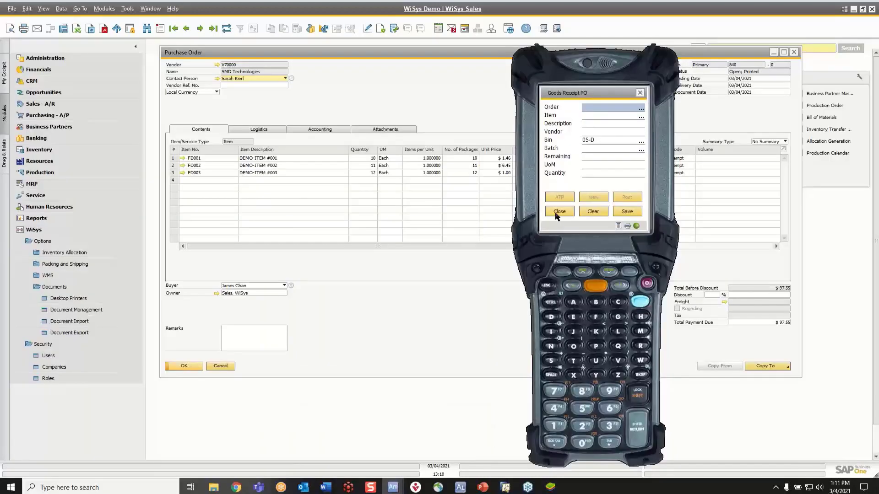
Step: In A360 Goods Receipt PO, receive 5 FD001 and 12 FD003 against order 840
left_click(349, 489)
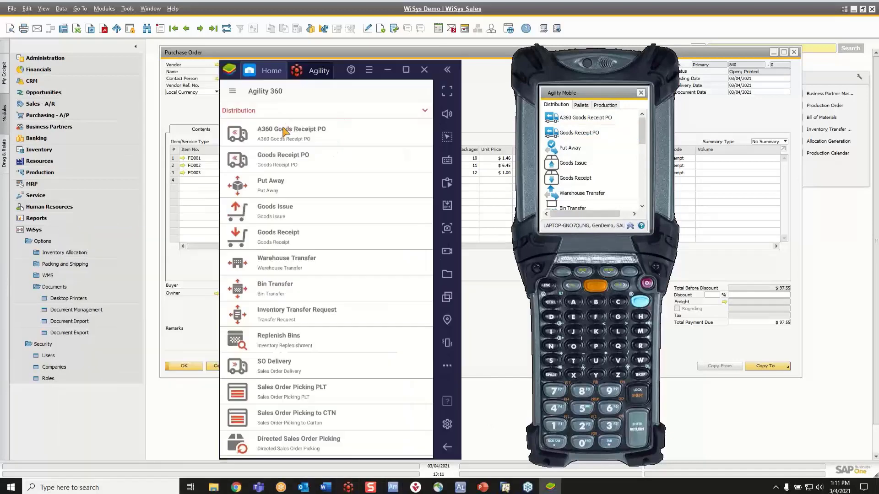
left_click(283, 133)
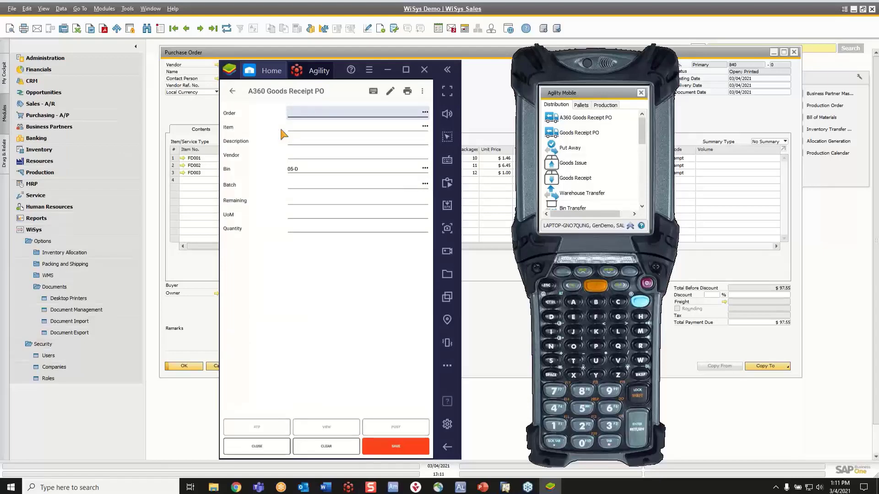
type("840")
key("Return")
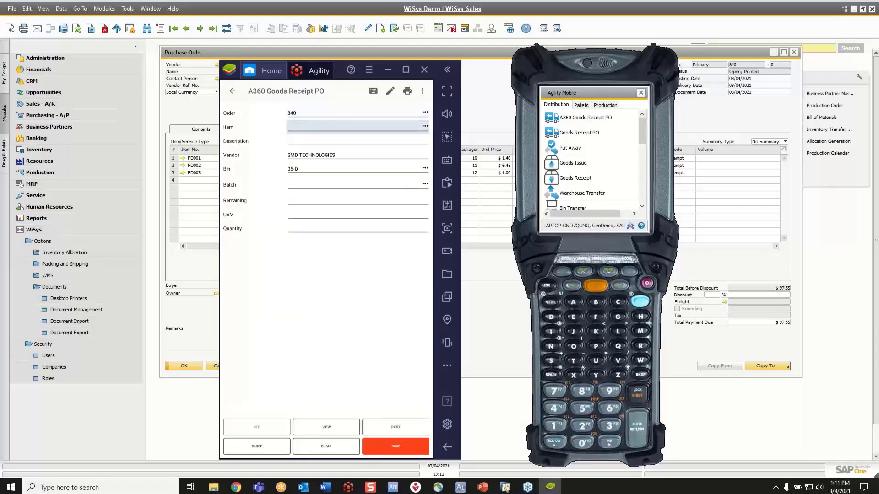
type("FD001")
key("Return")
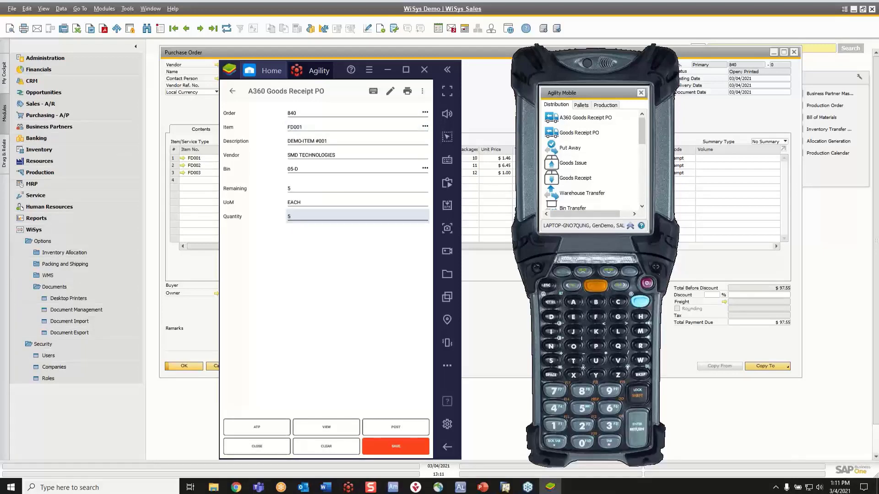
key("Return")
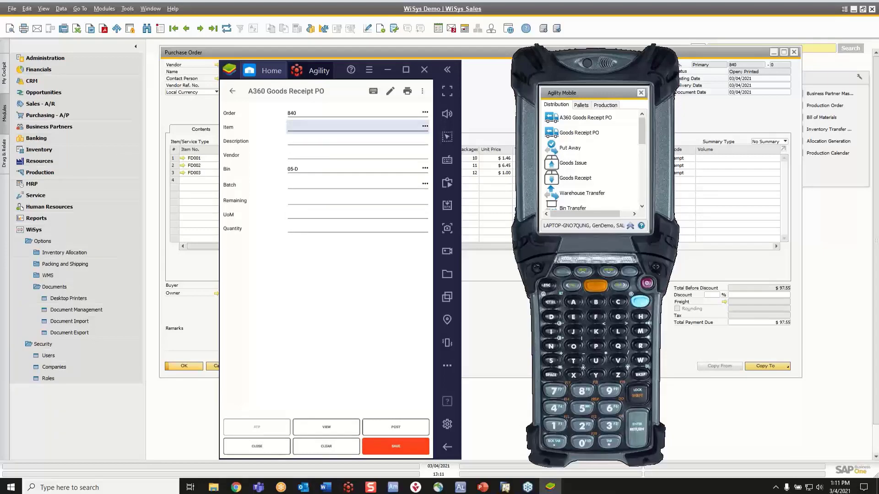
type("FD003")
key("Return")
type("12")
key("Return")
Step: Draw and accept the receiver's signature for the receipt
left_click(389, 91)
mouse_move(133, 222)
left_mouse_down()
mouse_move(25, 238)
mouse_move(83, 303)
left_mouse_up()
mouse_move(187, 270)
left_mouse_down()
mouse_move(210, 304)
mouse_move(253, 264)
mouse_move(259, 293)
mouse_move(364, 224)
mouse_move(359, 288)
mouse_move(379, 292)
mouse_move(462, 264)
left_mouse_up()
left_click(326, 443)
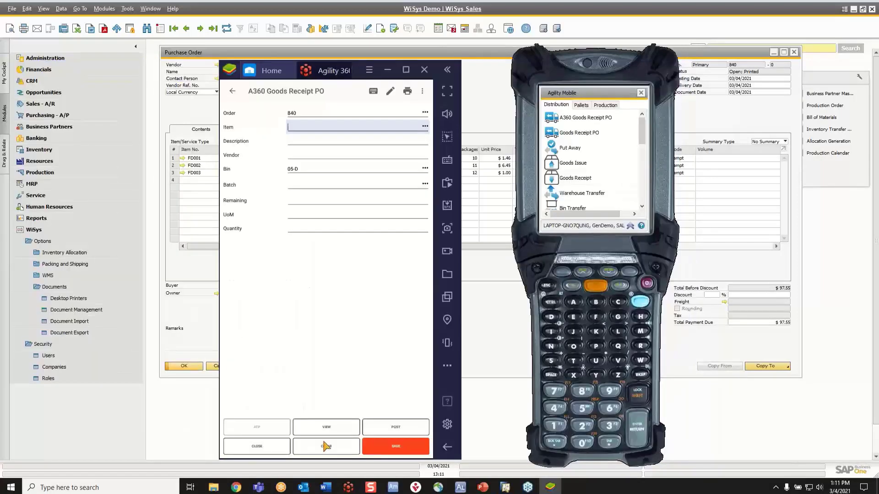
Step: Post the receipt and open Goods Receipt PO 930 from order 840's Relationship Map
left_click(389, 428)
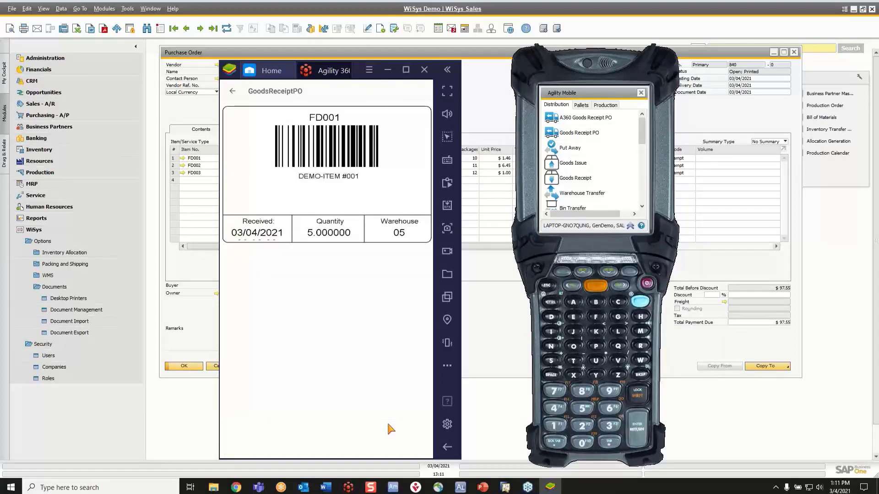
left_click(476, 78)
right_click(476, 78)
left_click(508, 195)
double_click(589, 310)
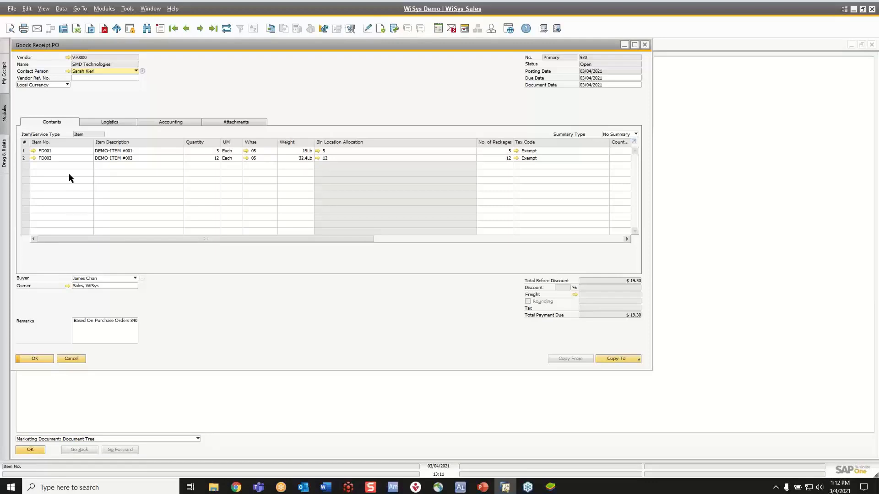
Step: View the attached signature image on Goods Receipt PO 930's Attachments tab
left_click(236, 122)
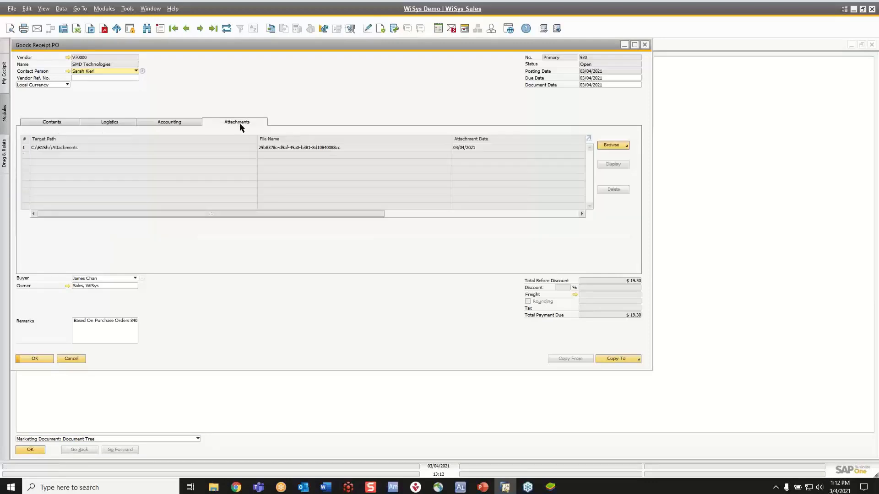
double_click(289, 152)
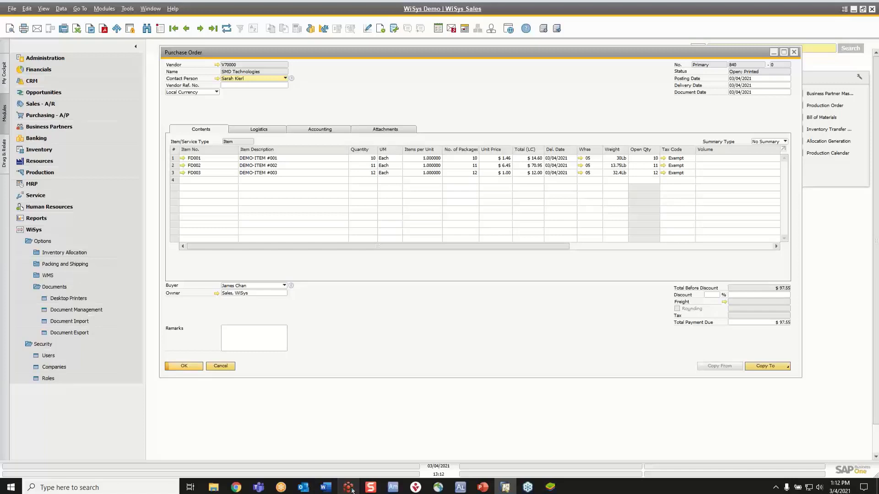
left_click(460, 488)
Step: Log in to Label Designer with the GenDemo database and open the GoodsReceiptPO.wlb template
left_click(497, 231)
left_click(433, 239)
left_click(451, 291)
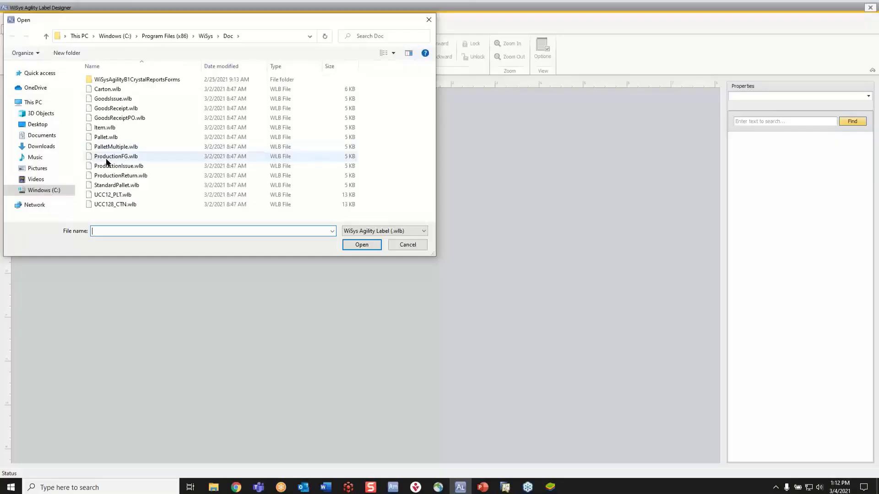
left_click(107, 119)
double_click(107, 119)
left_click(361, 250)
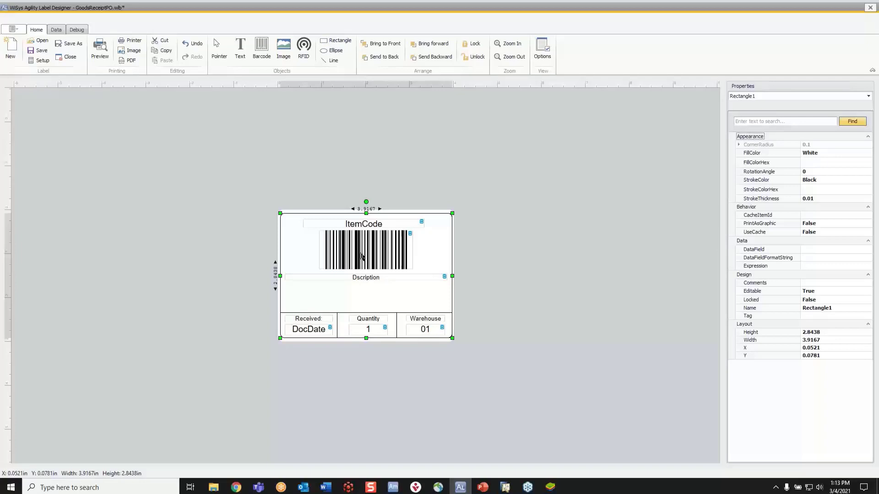
key("alt+Tab")
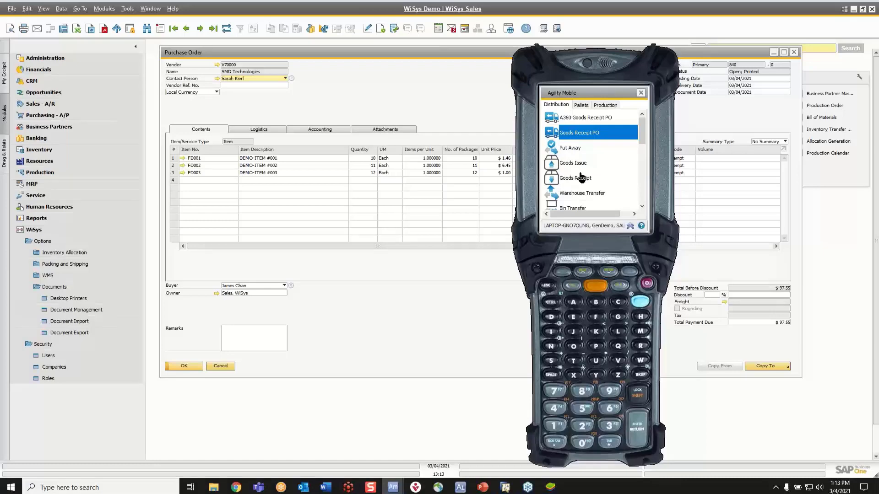
Step: Run a handheld Bin Transfer of 4 FD001 from bin 05-D to bin 05-A1-1
scroll(579, 176, "down", 1)
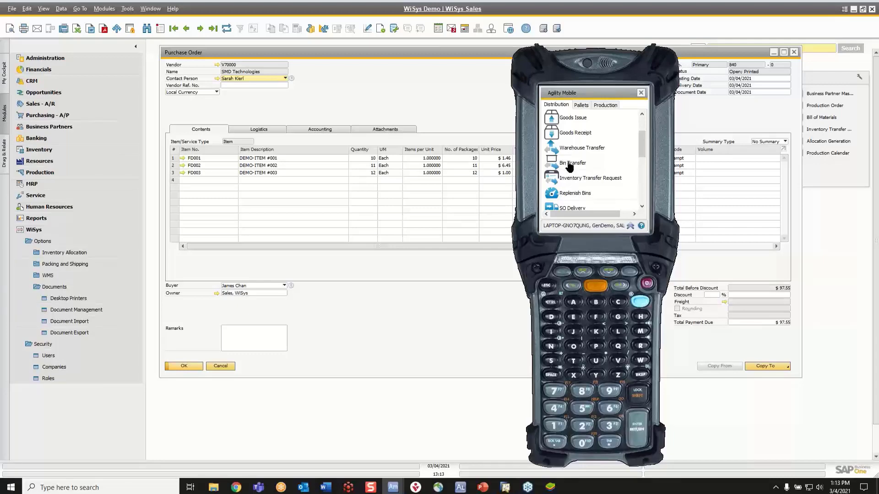
left_click(569, 164)
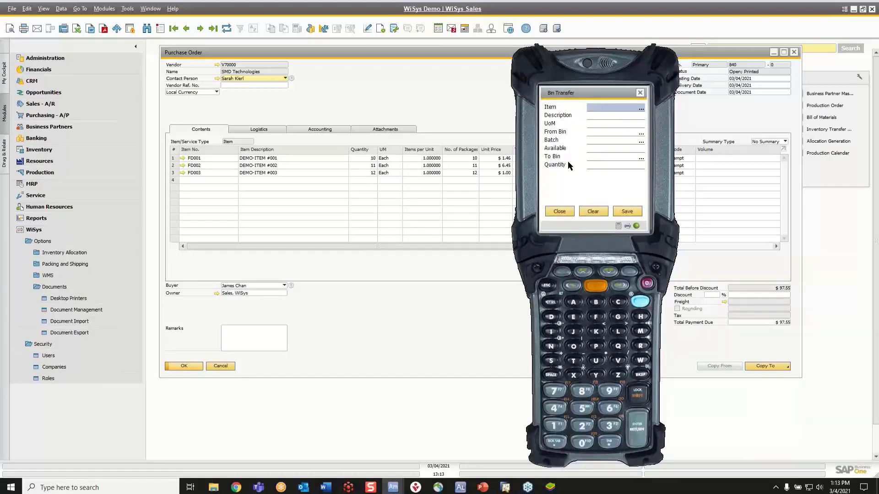
type("FD001")
key("Return")
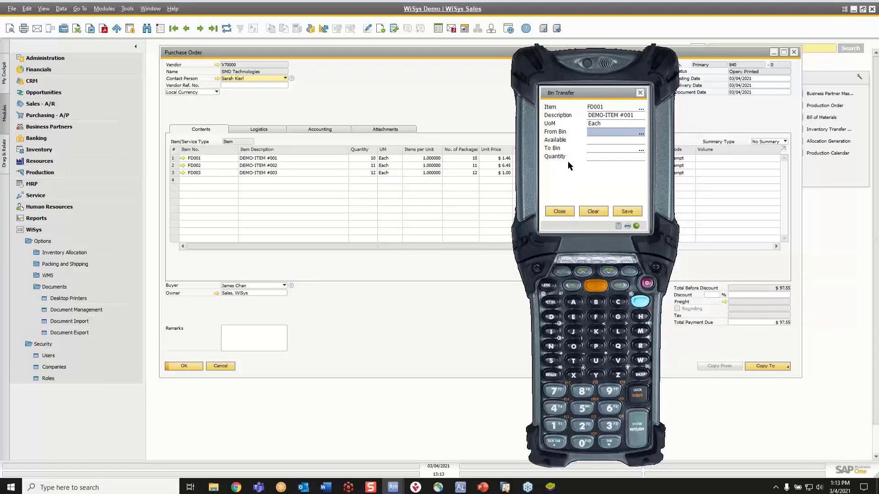
type("05-D")
key("Return")
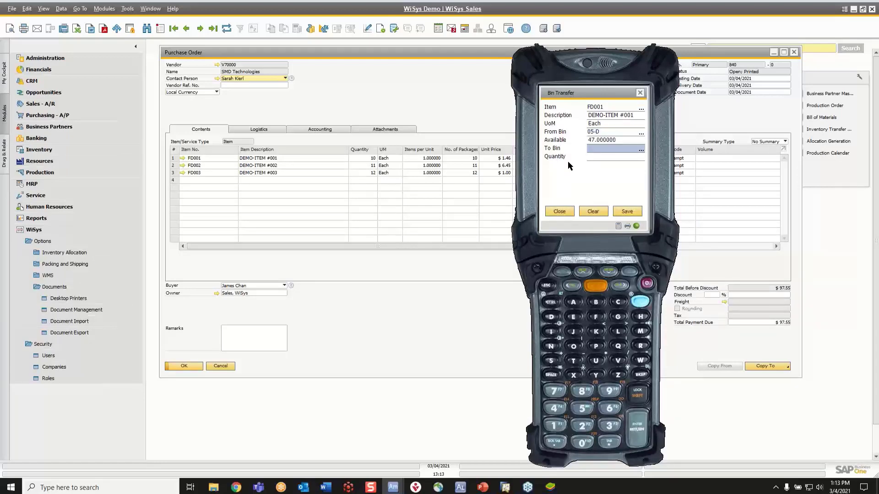
type("05-A1-1")
key("Return")
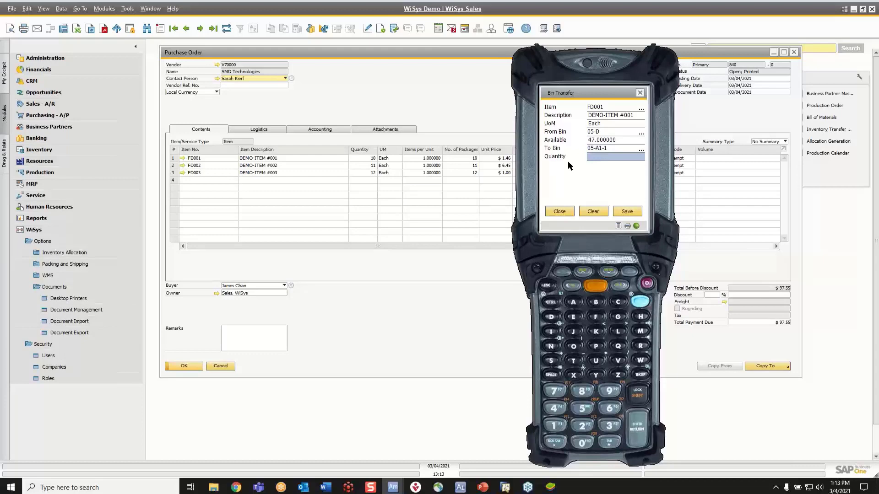
type("4")
key("Return")
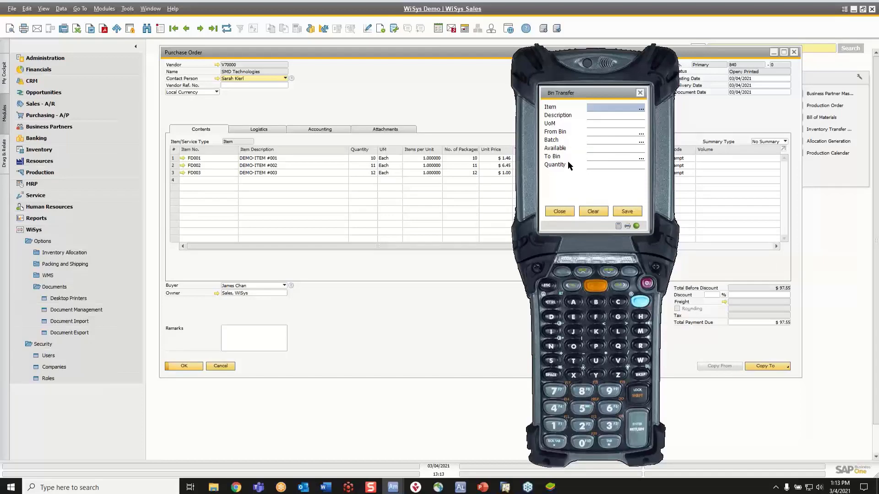
Step: Close the handheld Bin Transfer form and purchase order 840
left_click(559, 211)
scroll(573, 176, "down", 3)
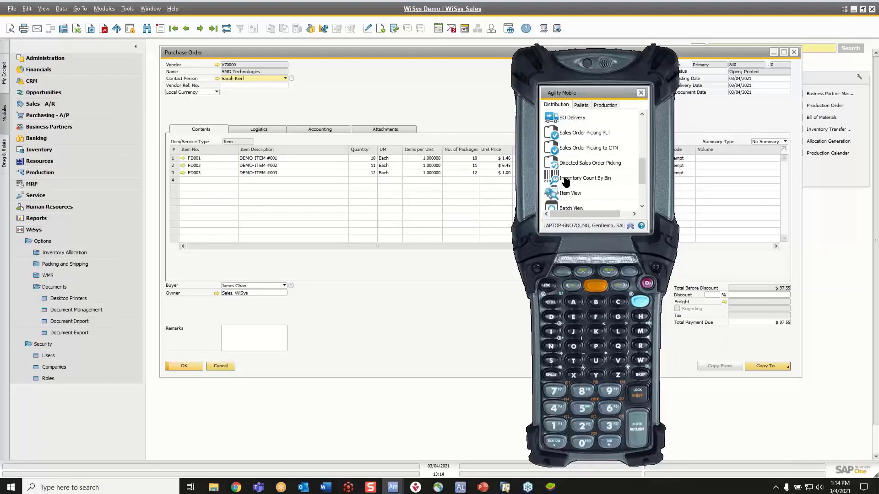
left_click(793, 52)
Step: Load inventory count document 36, view the handheld's Inventory Count By Bin form, then close the count
left_click(759, 141)
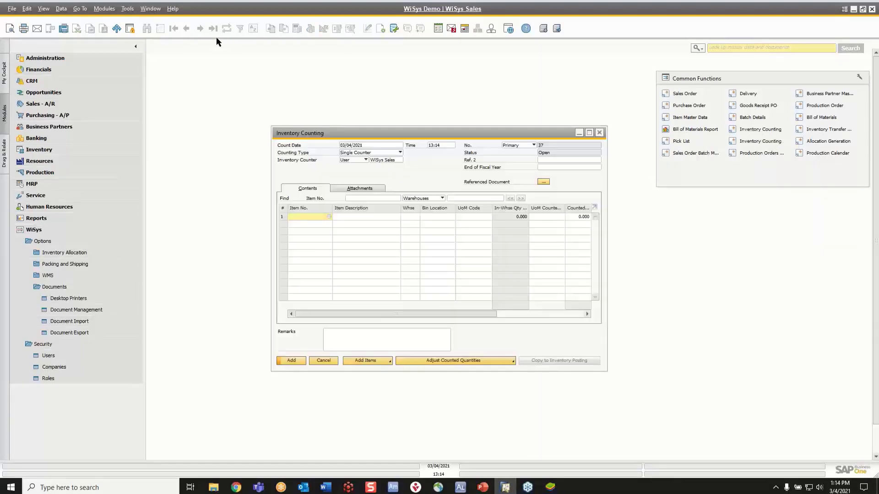
left_click(186, 28)
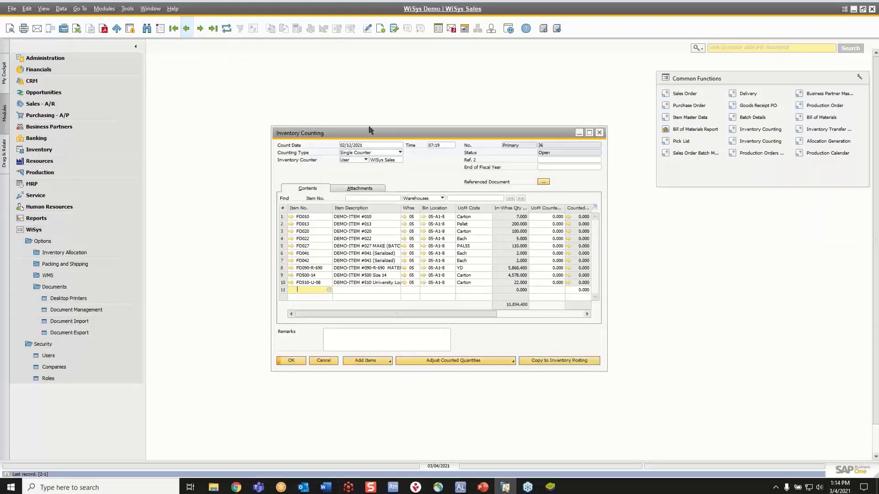
left_click_drag(373, 132, 213, 87)
mouse_move(393, 487)
left_click(430, 458)
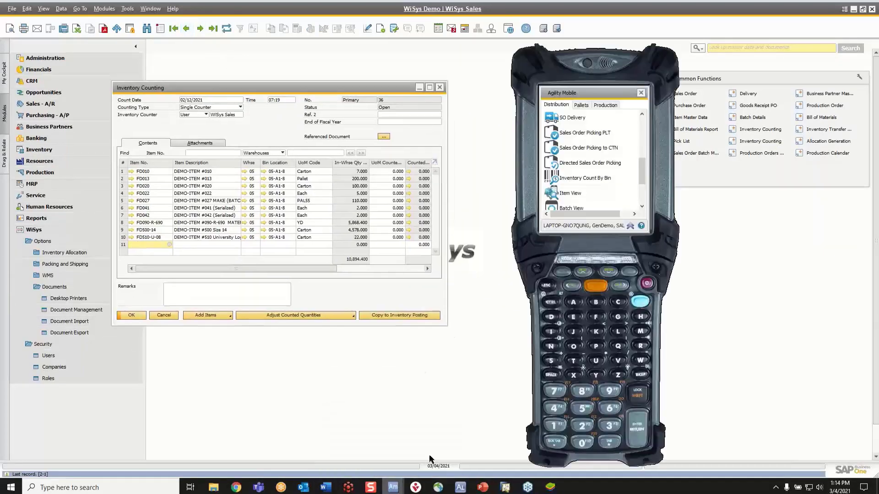
left_click(593, 178)
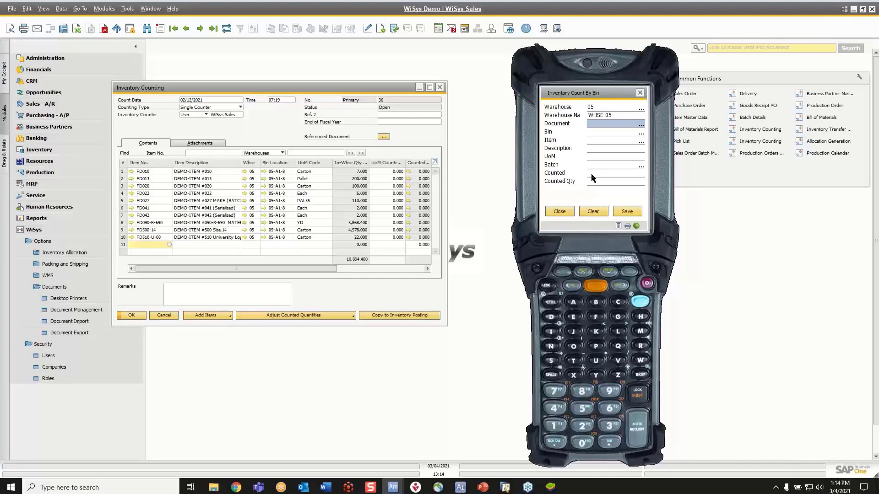
left_click(439, 87)
Step: Open Sales Order Batch Management and switch its grid to the ALLORDERS layout
left_click(695, 154)
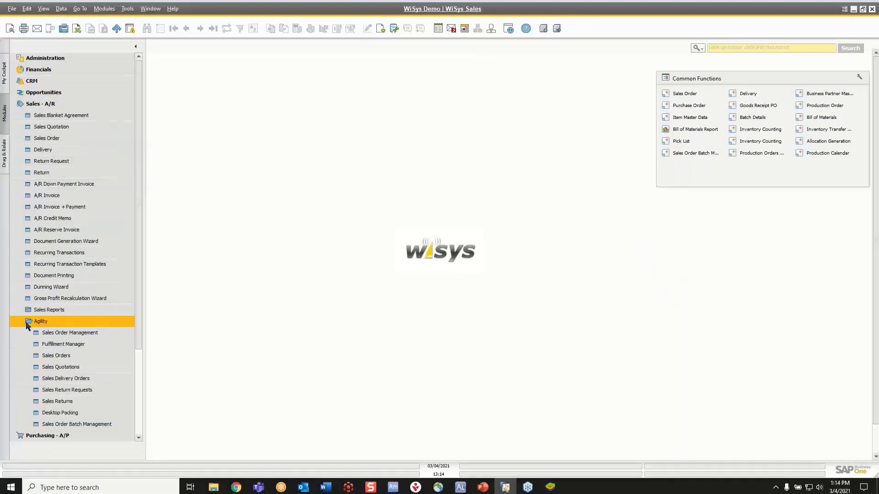
left_click(65, 425)
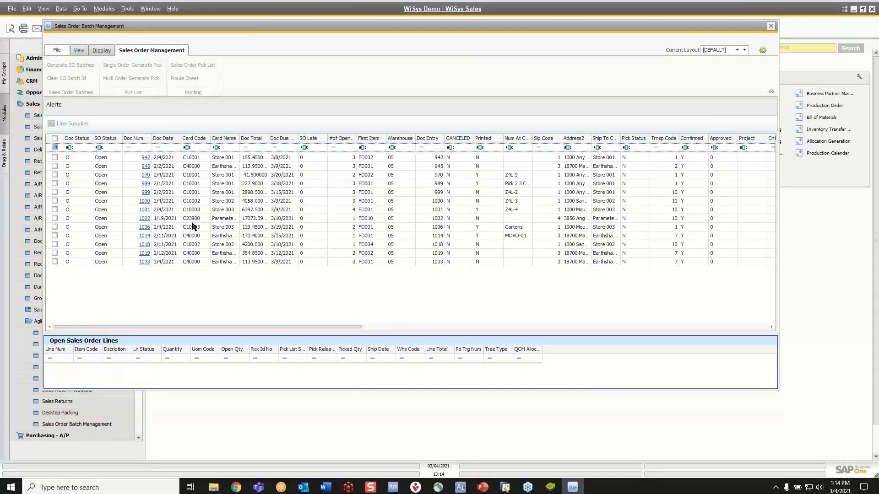
left_click(156, 174)
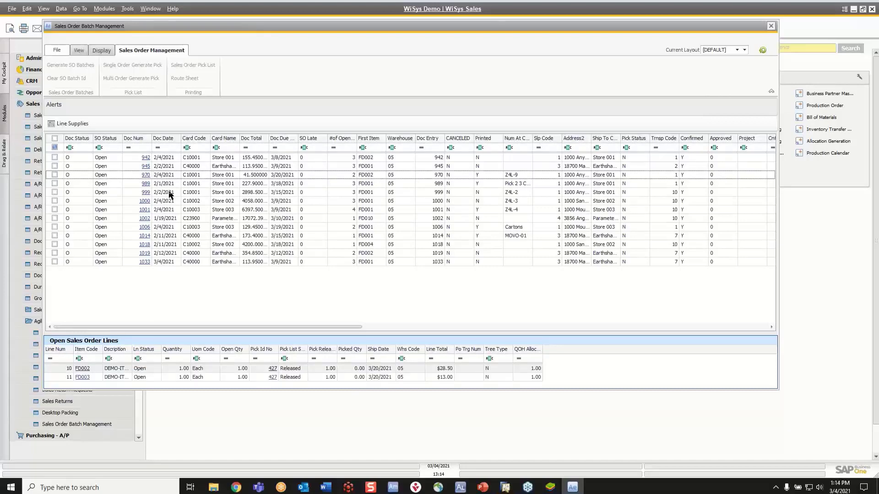
left_click(711, 50)
left_click(709, 72)
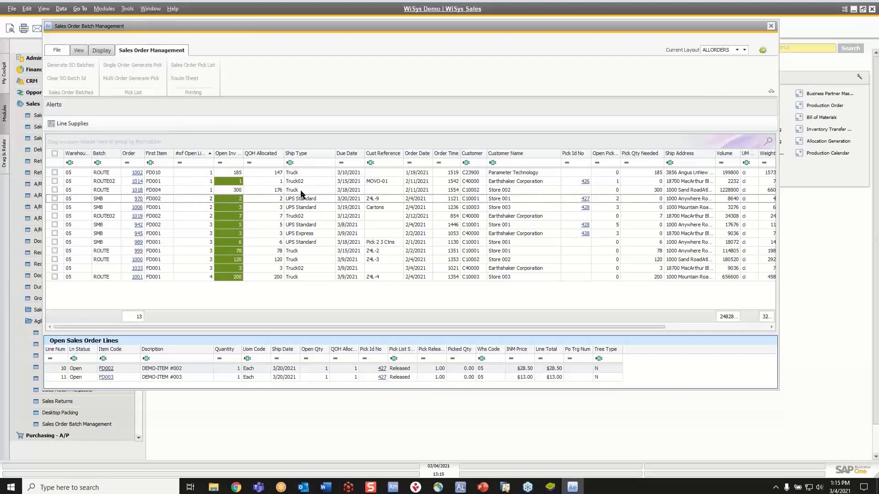
Step: Try a 'ups' Ship Type filter and grouping by ship type, then clear both
left_click(306, 162)
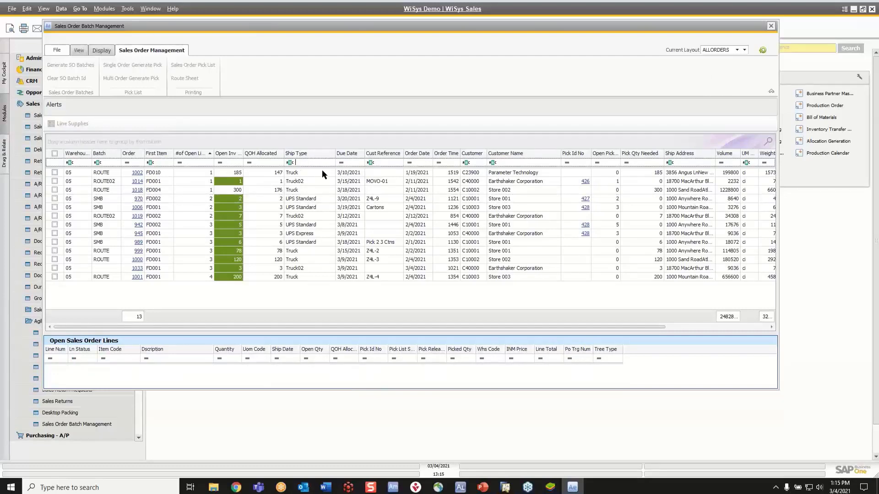
type("ups")
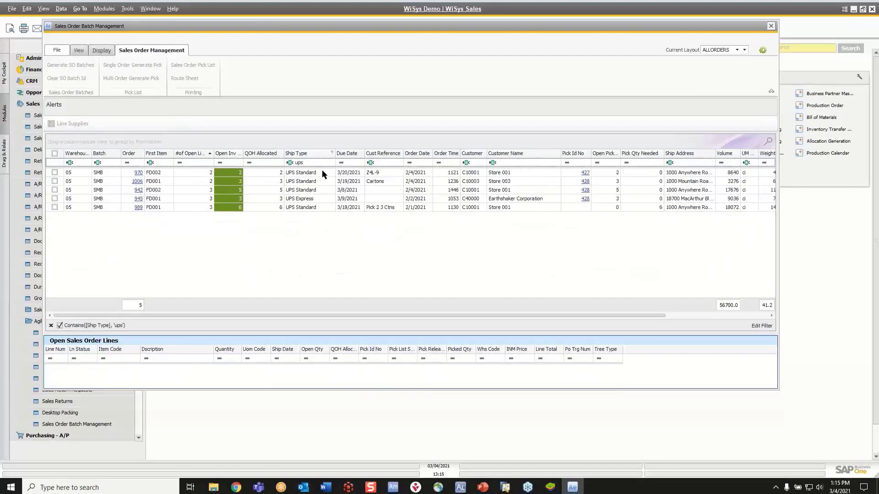
key("BackSpace")
key("BackSpace")
key("BackSpace")
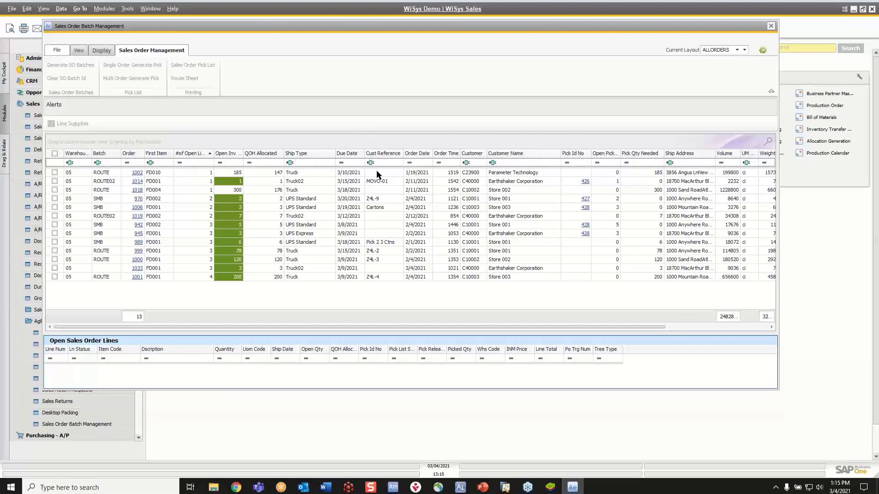
left_click_drag(304, 156, 86, 138)
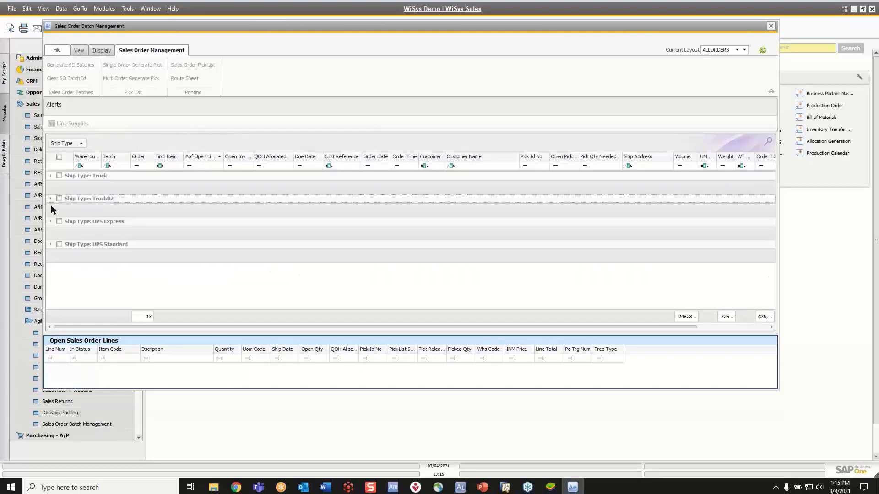
left_click(50, 237)
left_click(51, 275)
left_click_drag(62, 143, 542, 68)
left_click(724, 52)
left_click(716, 56)
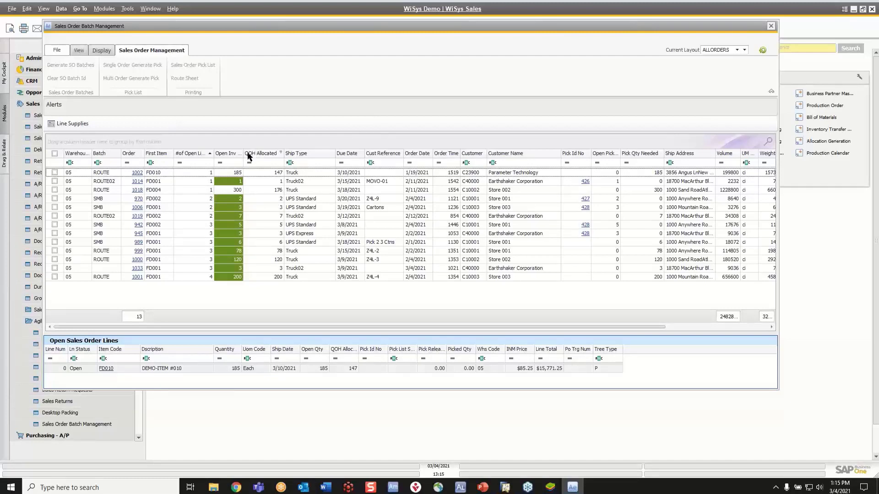
left_click(272, 190)
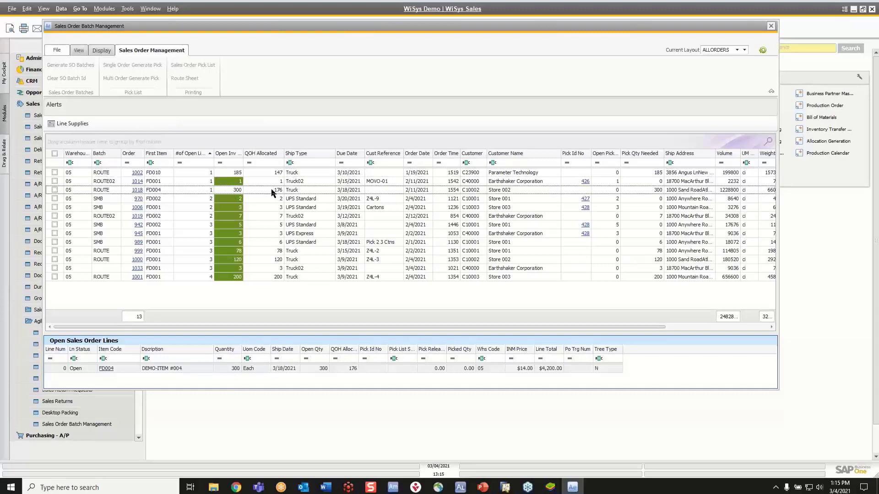
left_click(72, 124)
left_click_drag(214, 11, 241, 206)
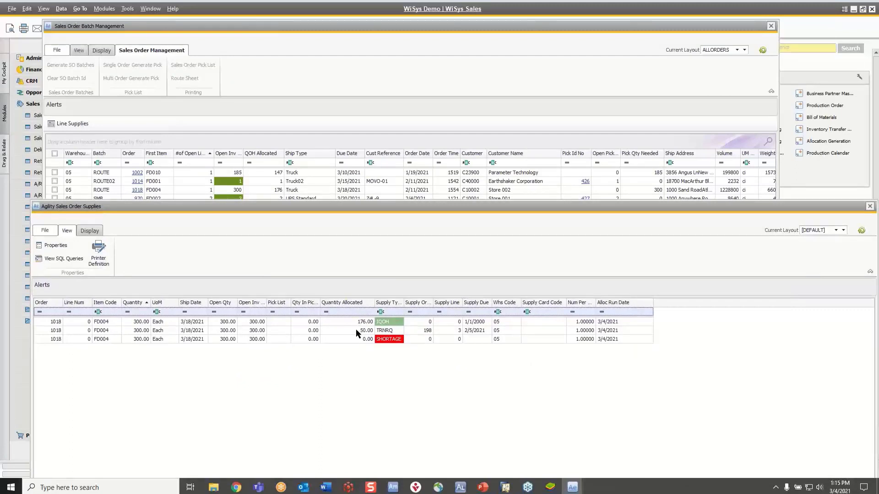
left_click(870, 206)
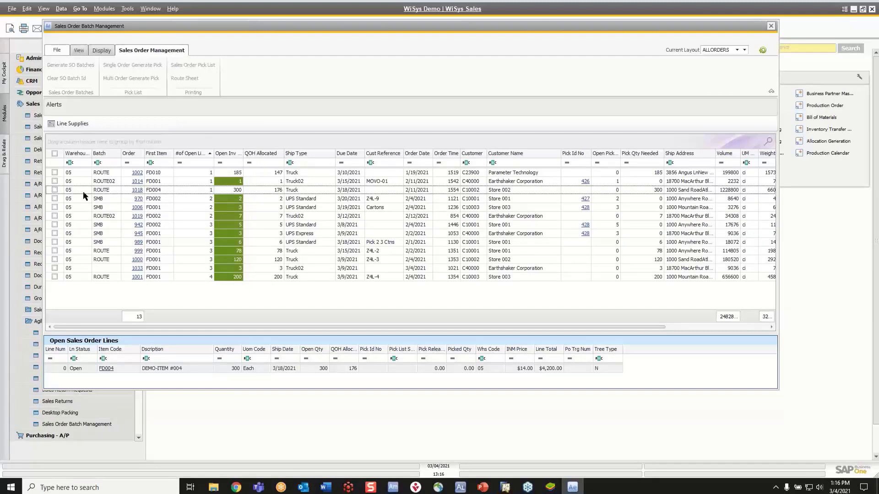
Step: Tick orders 1002, 1014 and 1018 for pick generation, then clear those selections
left_click(54, 172)
left_click(54, 180)
left_click(55, 190)
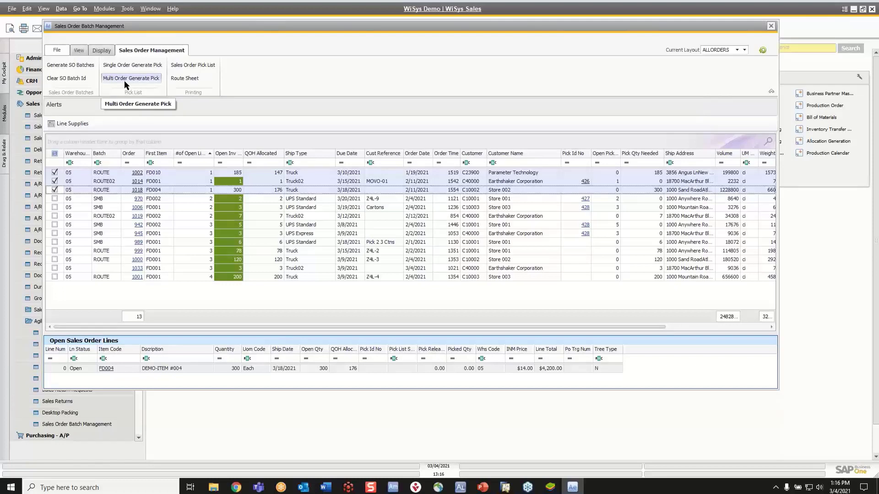
left_click(55, 172)
left_click(55, 172)
left_click(55, 182)
left_click(55, 190)
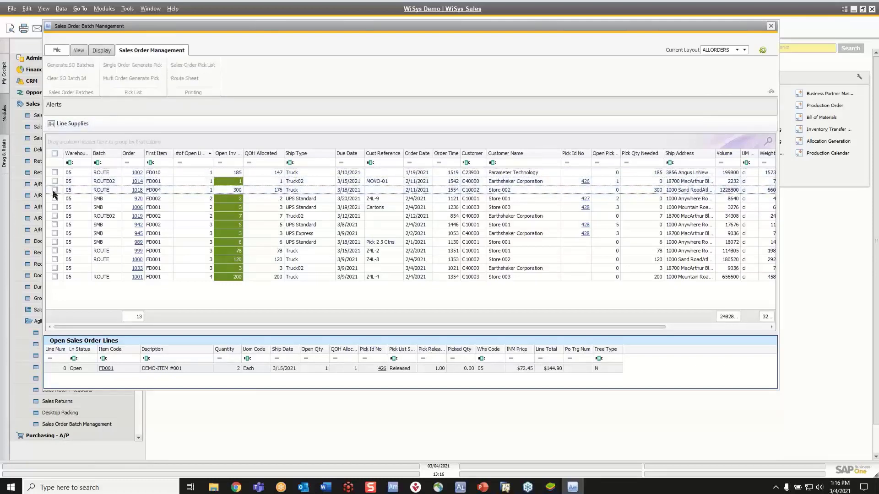
Step: Inspect sales order 1018, then enlarge the Open Sales Order Lines panel to view orders 942 and 1006
left_click(136, 190)
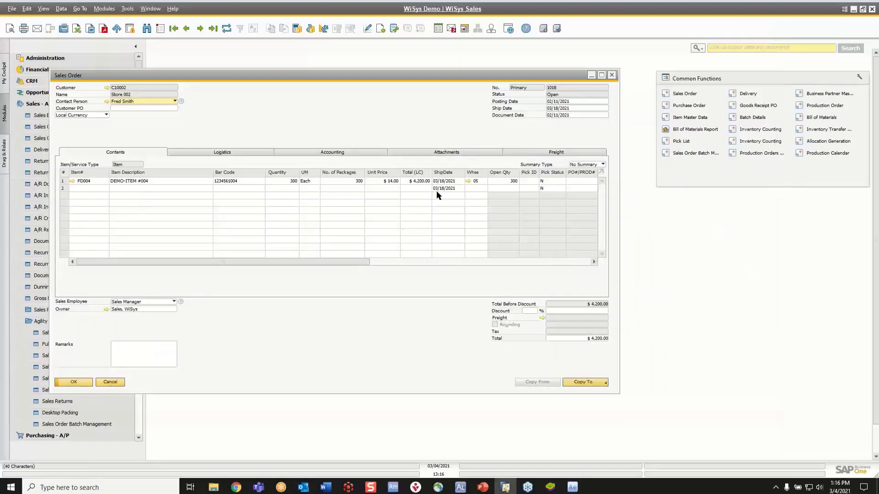
left_click(611, 74)
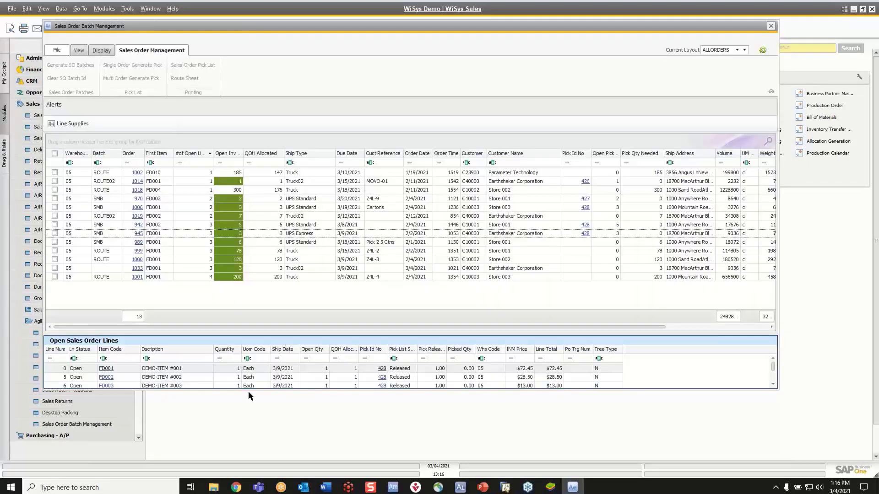
left_click_drag(248, 389, 247, 458)
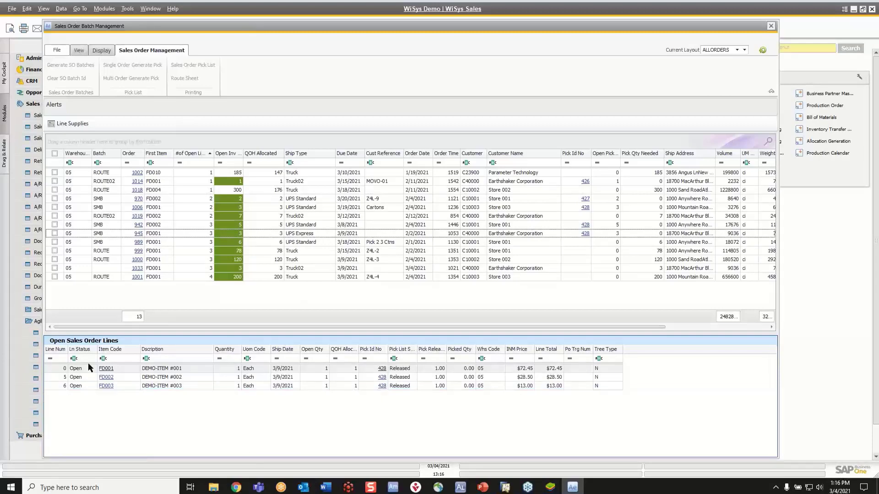
left_click(266, 223)
left_click(265, 210)
Step: Close Sales Order Batch Management and open Production > Agility > Production Resources
key("Escape")
scroll(76, 274, "down", 1)
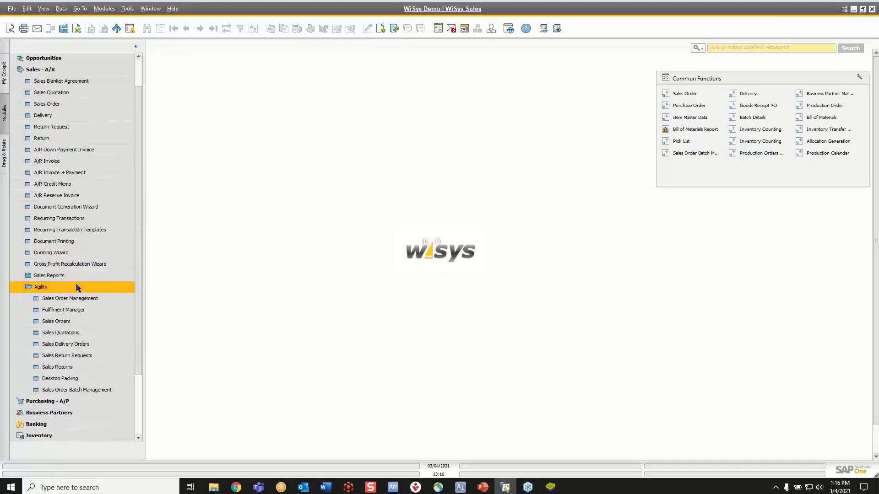
scroll(78, 297, "down", 2)
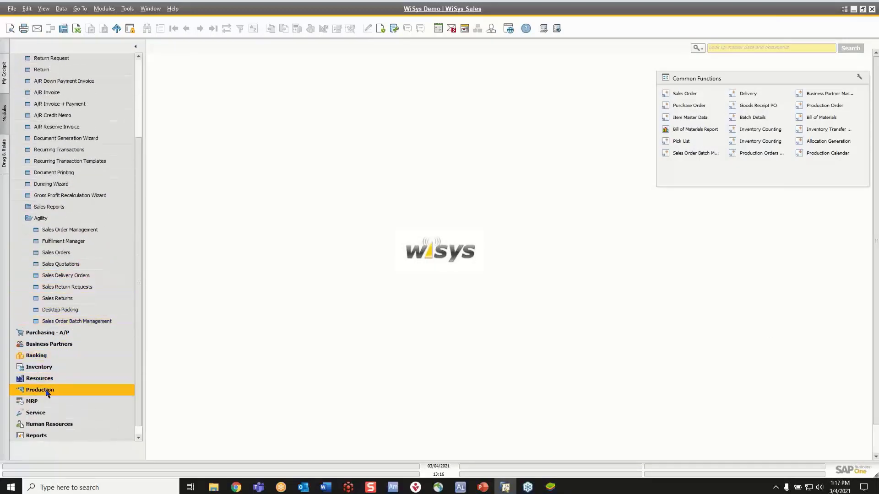
left_click(81, 391)
left_click(41, 298)
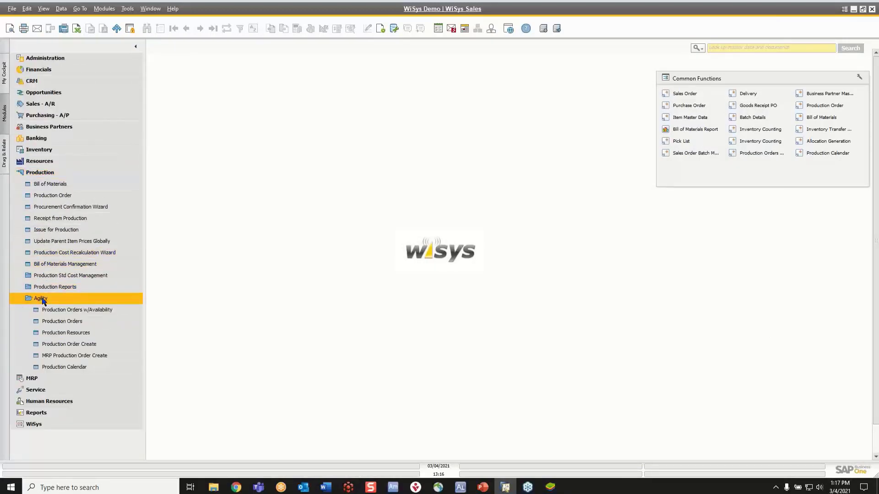
left_click(58, 337)
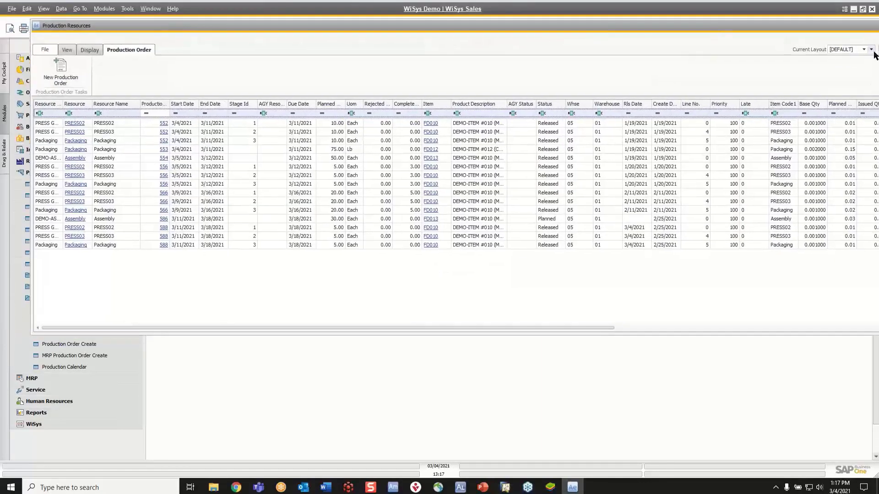
Step: Switch Production Resources to the RESOURCE layout, grouping production orders by resource
left_click(863, 49)
left_click(840, 71)
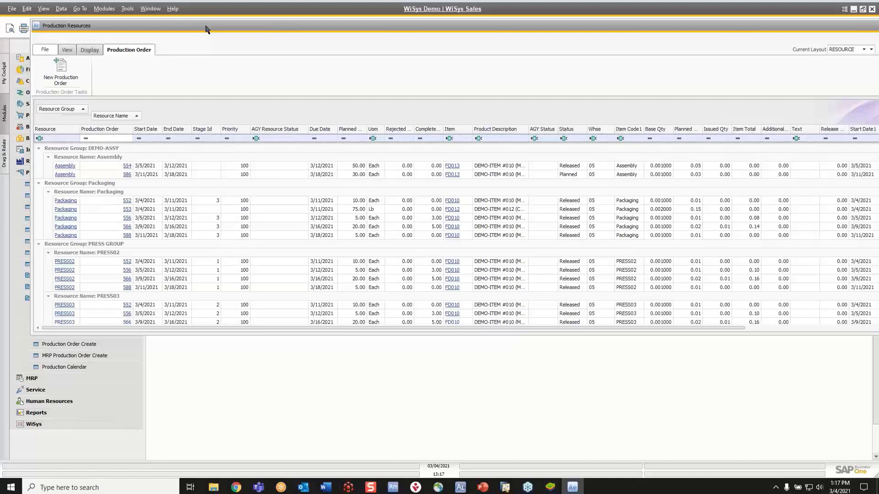
left_click_drag(206, 29, 189, 30)
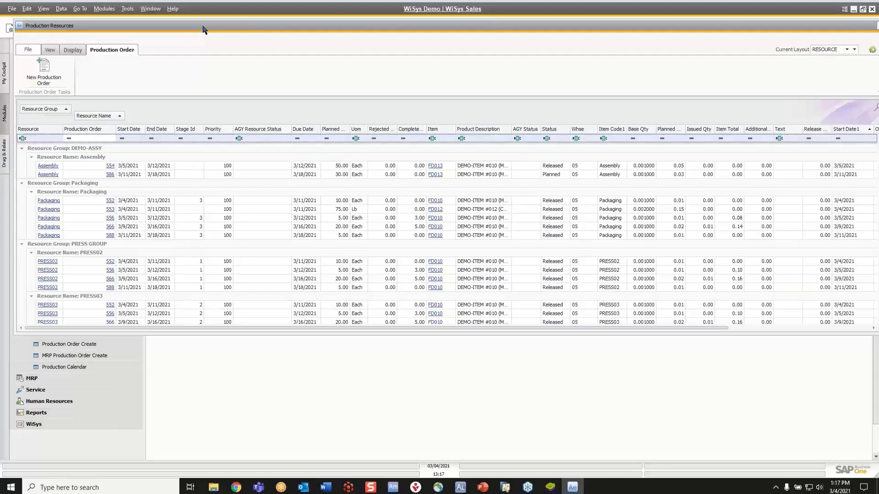
left_click_drag(389, 27, 363, 42)
left_click(854, 42)
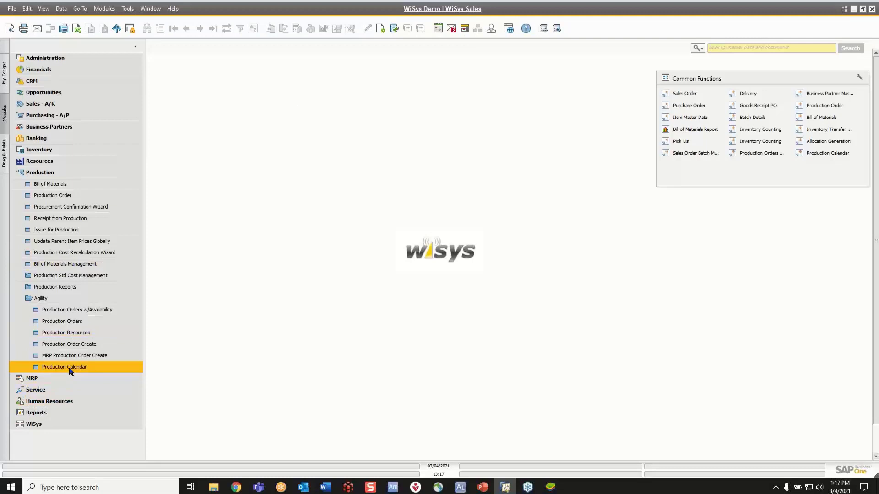
left_click(70, 369)
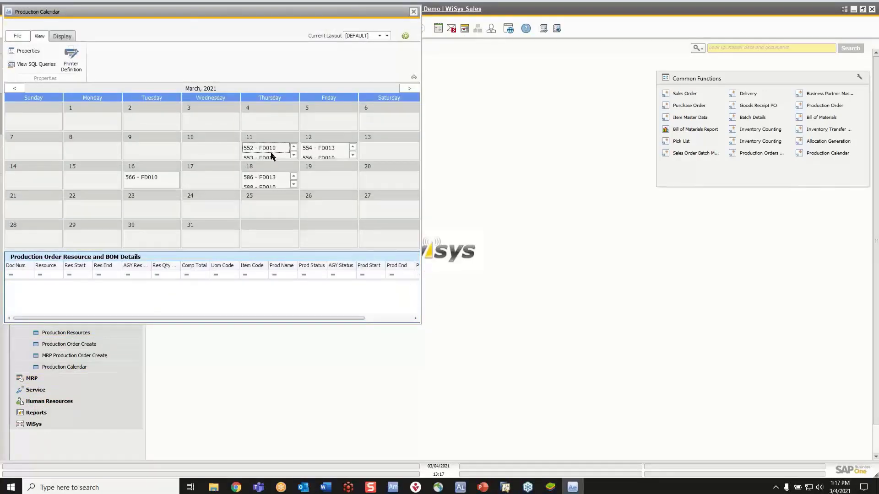
left_click(272, 150)
left_click(305, 148)
left_click(312, 155)
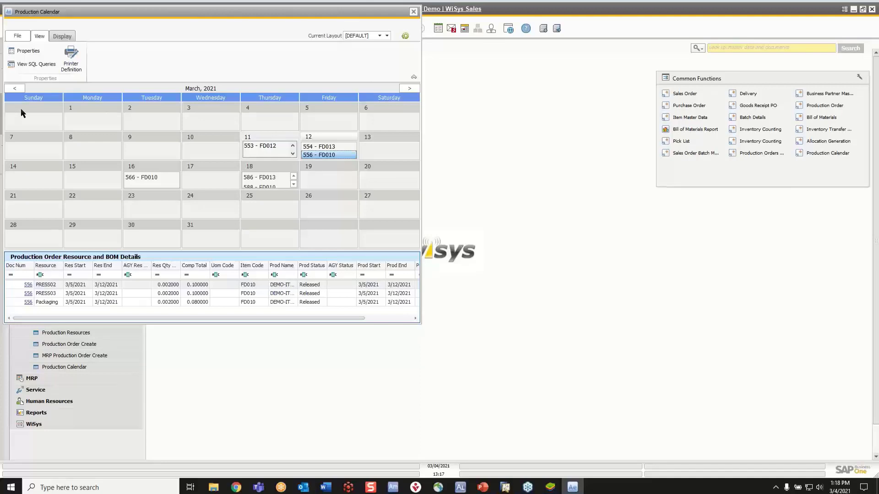
left_click(413, 12)
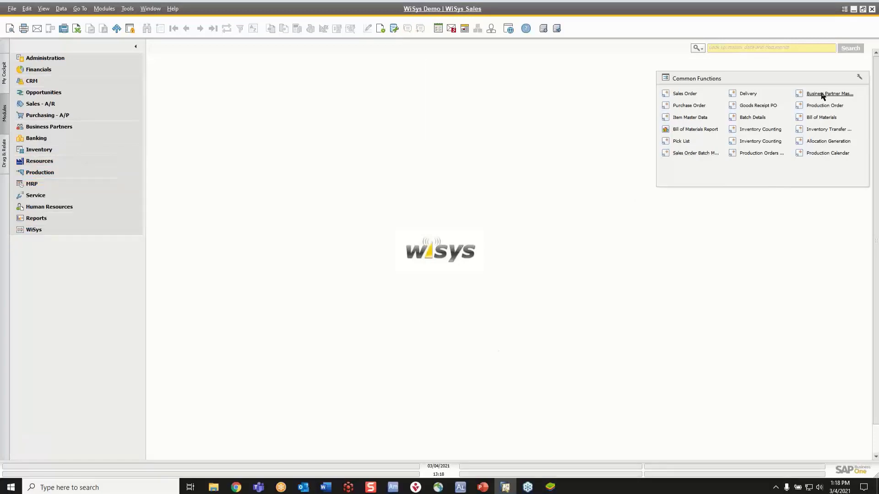
Step: Open a production order and switch the handheld emulator to its production functions
left_click(821, 107)
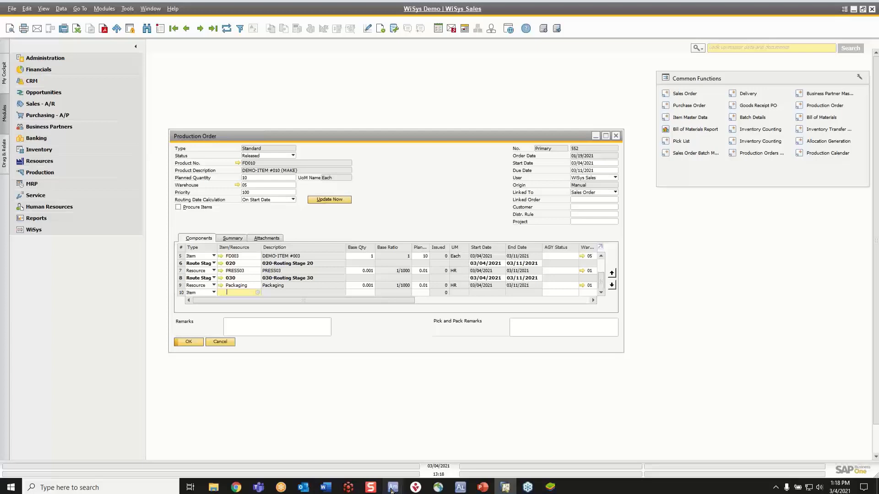
mouse_move(393, 488)
left_click(459, 453)
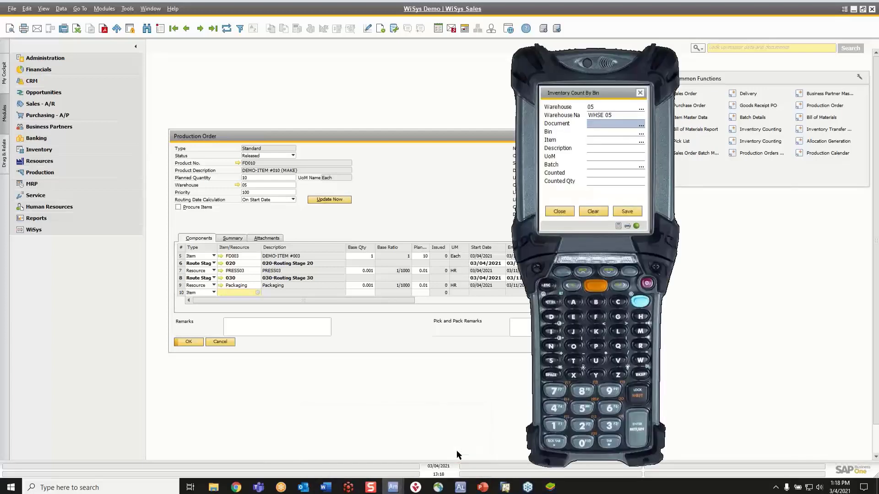
left_click(560, 211)
left_click(613, 105)
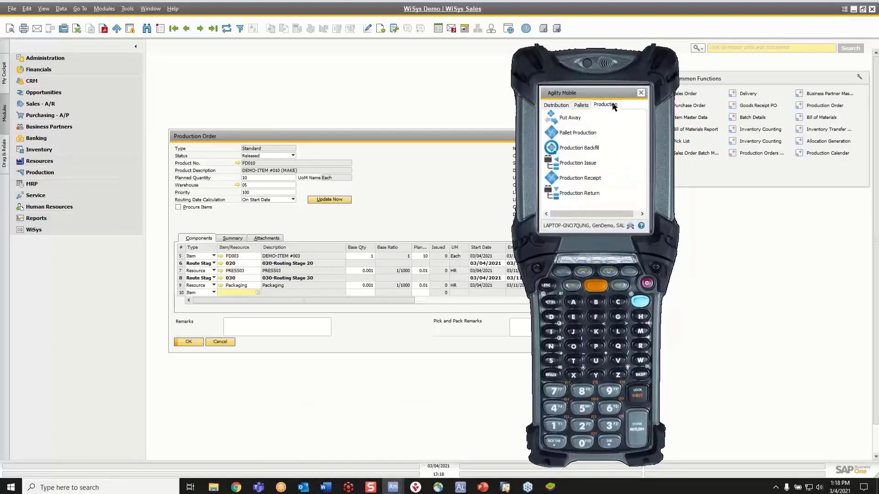
Step: Post a handheld production receipt against order 552 and close the label print preview
left_click(576, 183)
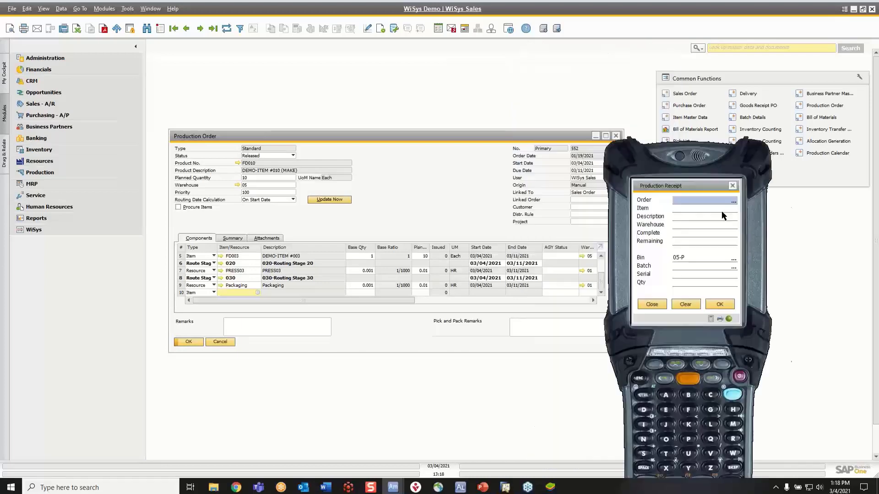
left_click_drag(723, 215, 716, 156)
type("552")
key("Return")
key("Return")
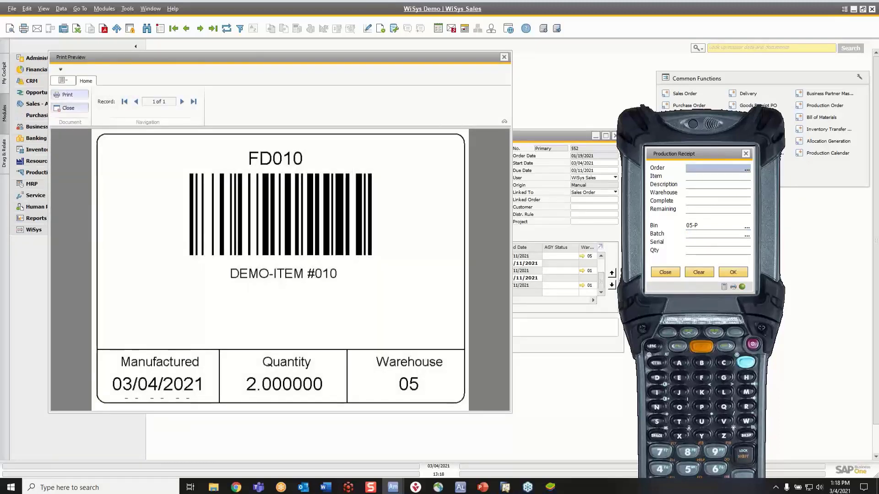
left_click(505, 57)
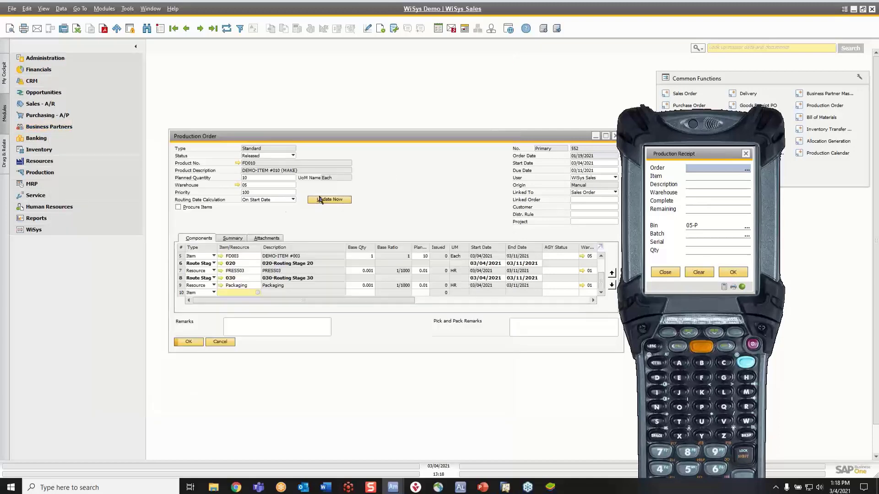
Step: Check order 552's Summary and Components tabs, then look up production orders on the handheld
left_click(233, 238)
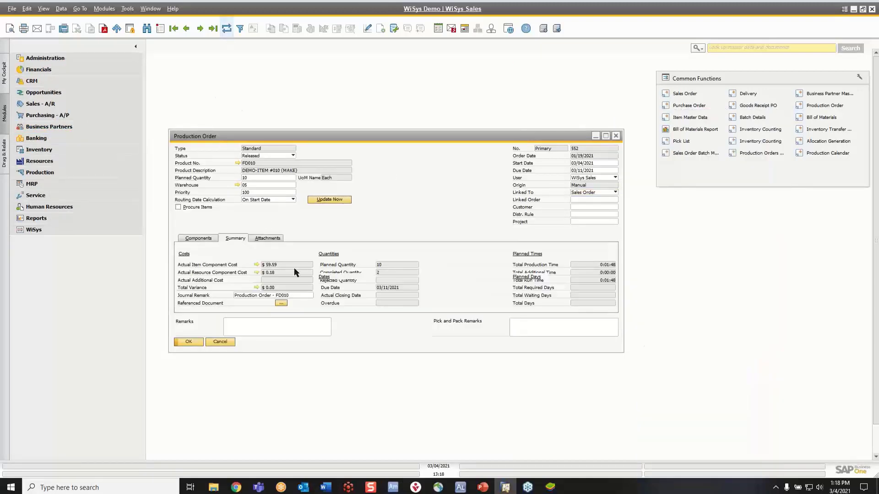
left_click(198, 238)
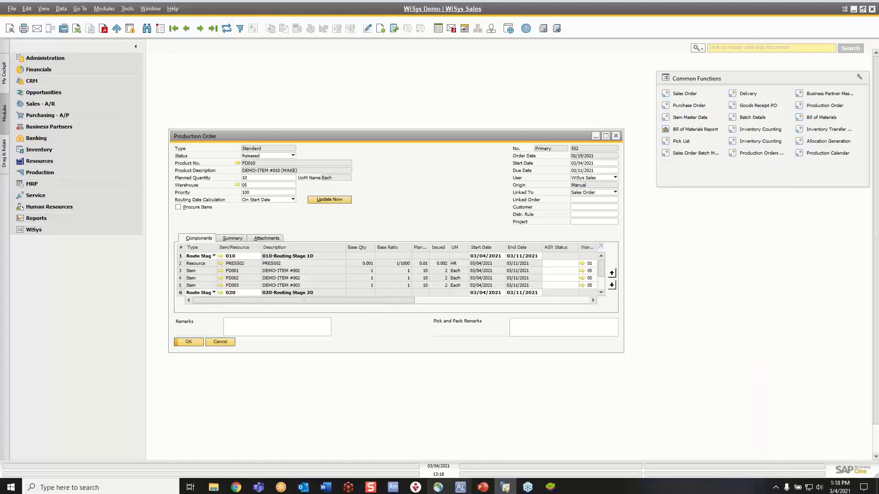
left_click(392, 487)
left_click(746, 169)
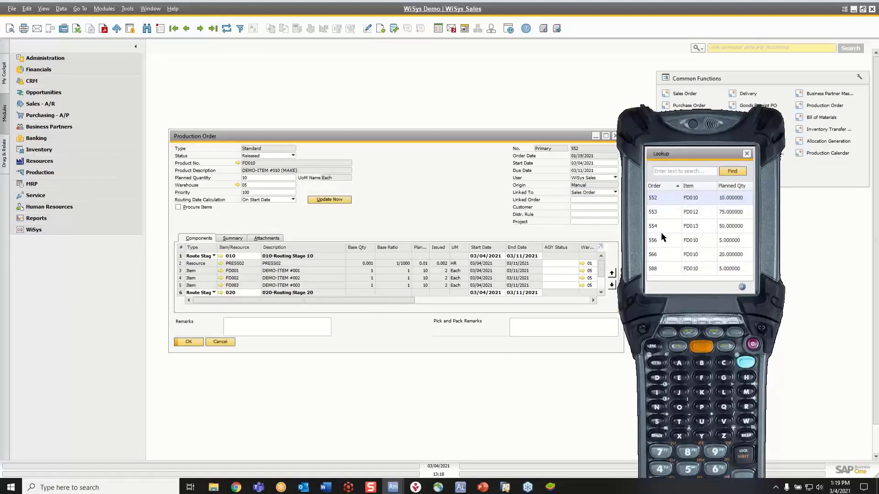
key("Escape")
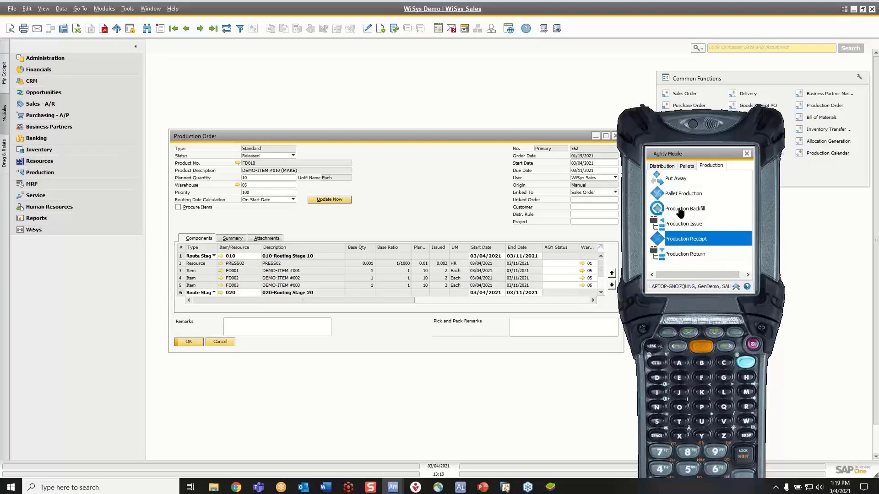
Step: Start a handheld production backfill for FD010 in warehouse 05, bin 05-P
left_click(680, 210)
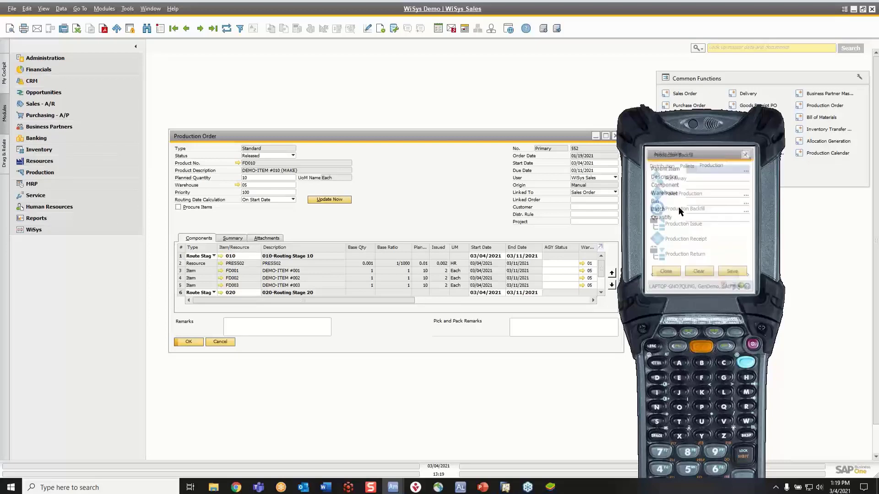
type("010")
key("Return")
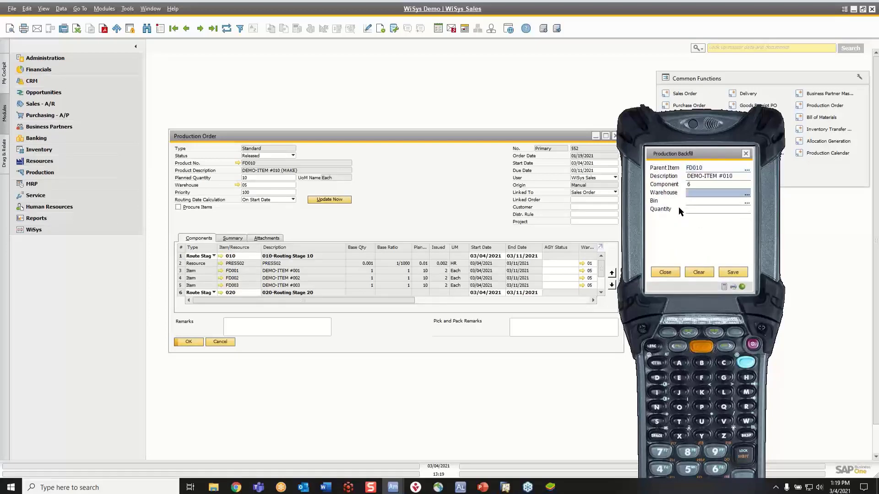
type("05")
key("Return")
type("05-P")
key("Return")
key("Return")
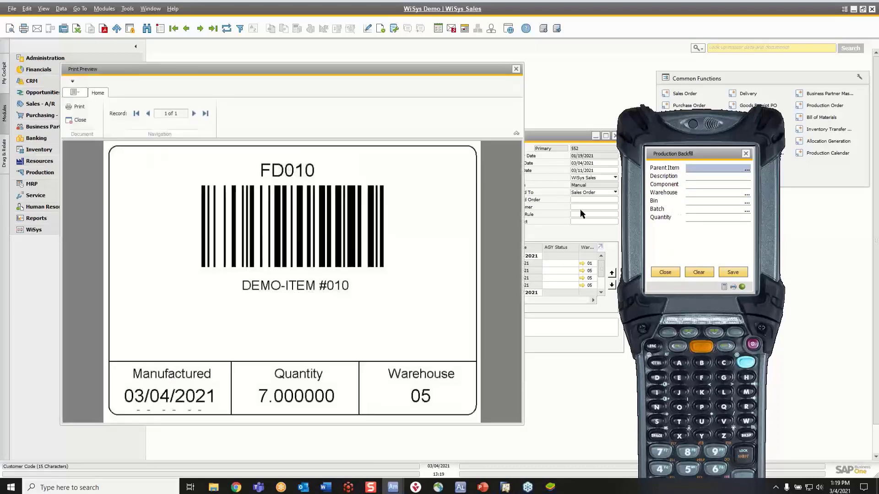
Step: Load the latest production order, 594, and review its Summary and Components tabs
left_click(516, 69)
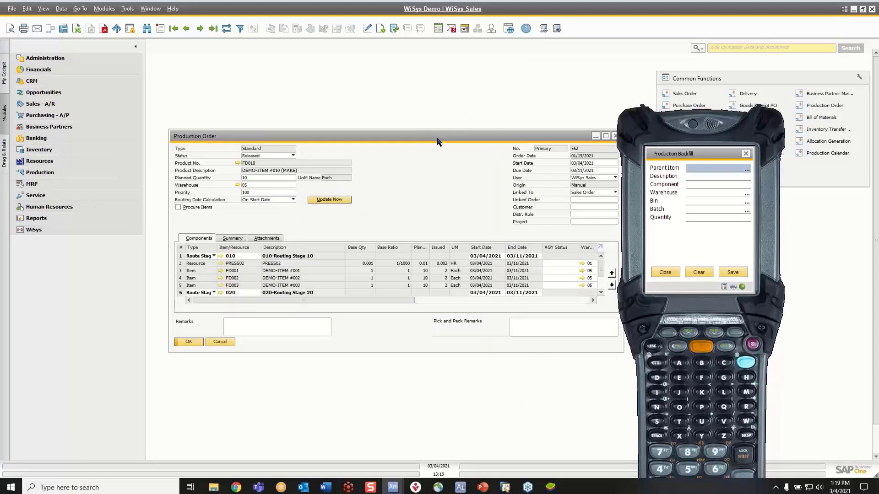
left_click(437, 142)
left_click(213, 30)
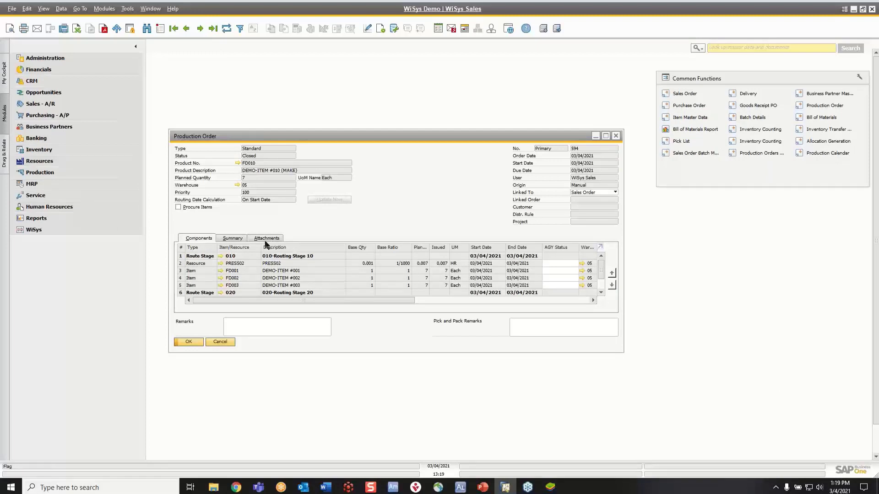
left_click(235, 238)
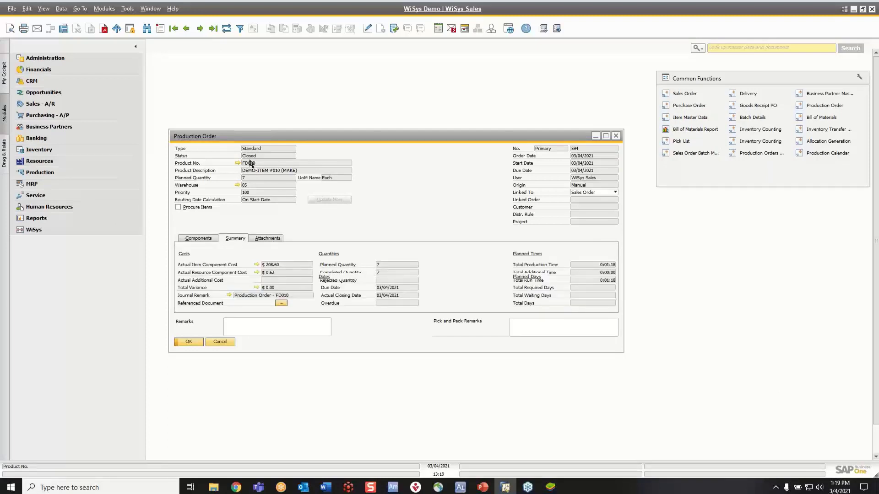
left_click(198, 239)
mouse_move(393, 486)
left_click(457, 447)
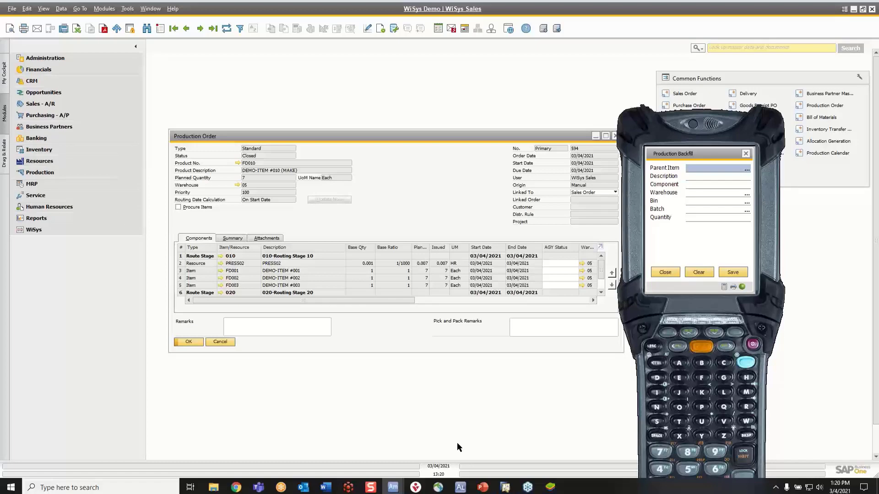
Step: Run Pick List Analytics for all dates and group the pick lists with the PICKER layout
left_click(667, 273)
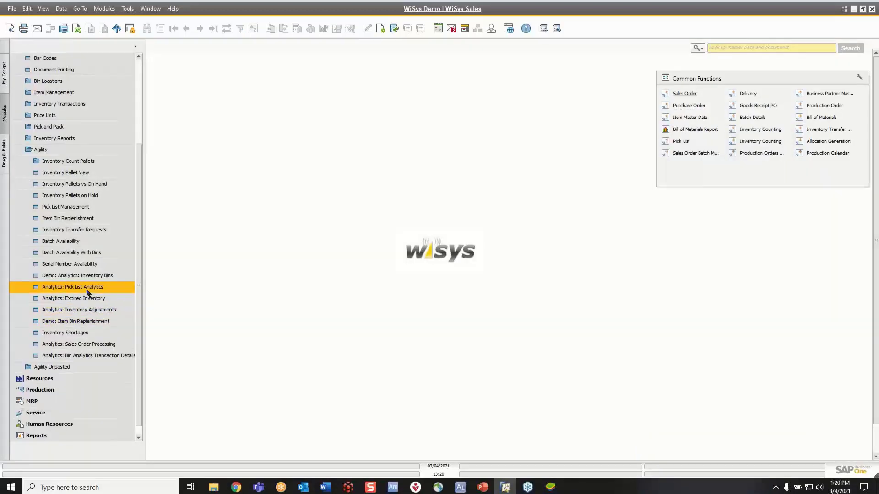
left_click(87, 289)
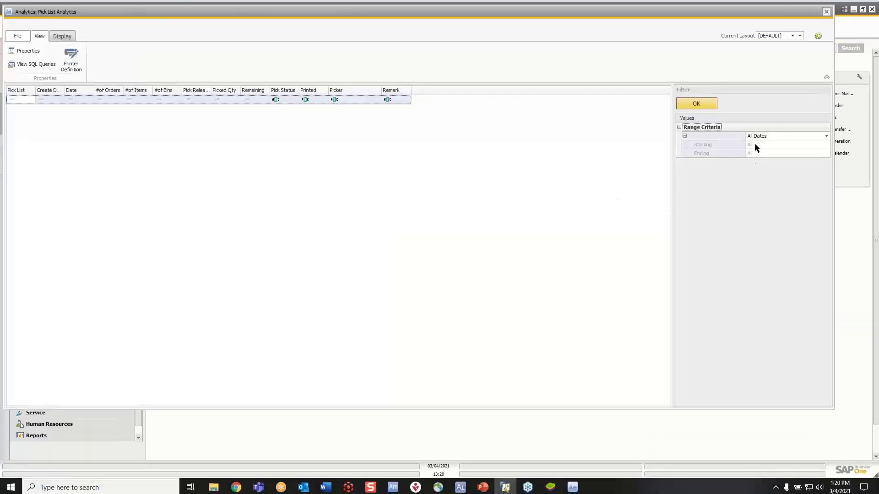
left_click(696, 103)
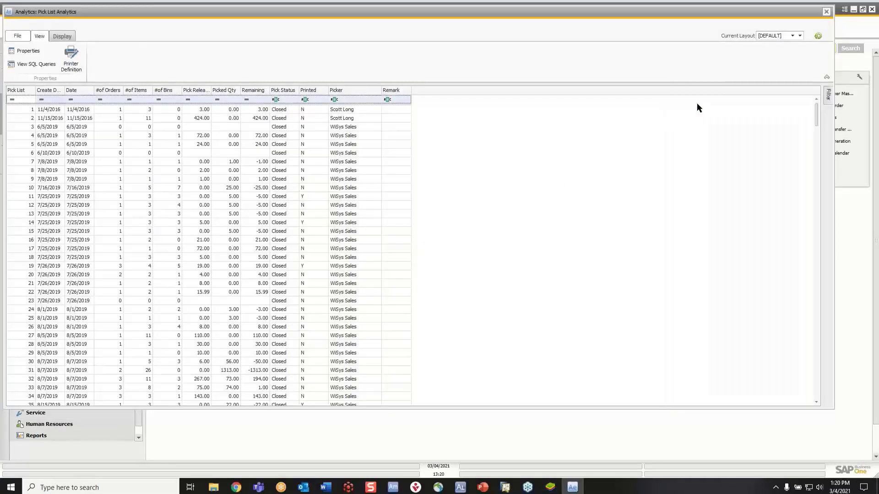
left_click_drag(114, 11, 204, 25)
left_click(860, 49)
left_click(840, 71)
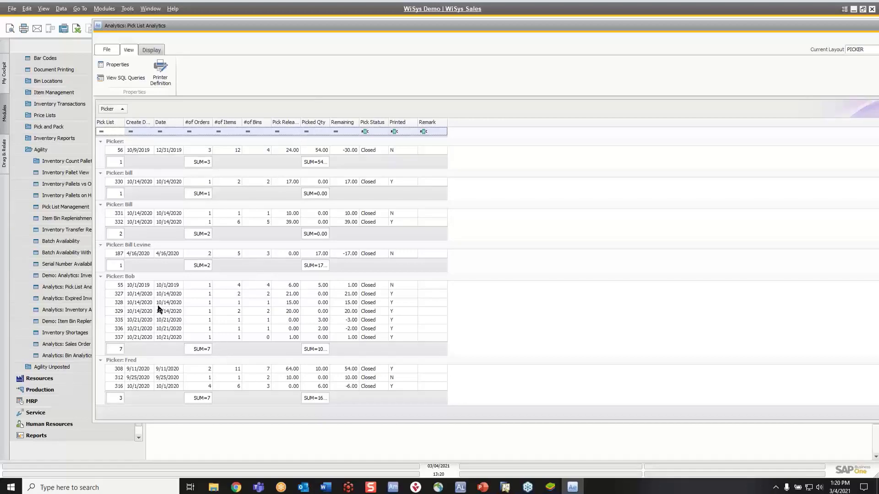
scroll(309, 352, "down", 10)
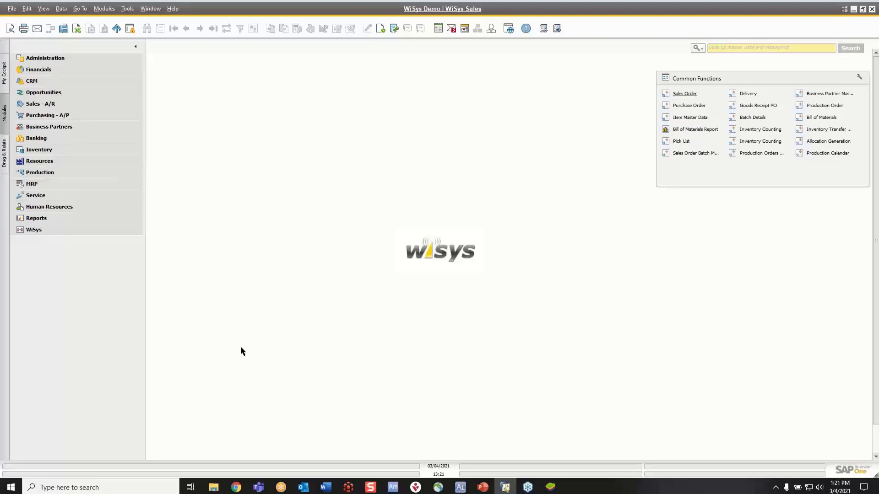
Step: Recall sales order 1001 and print only its pick list
left_click(683, 94)
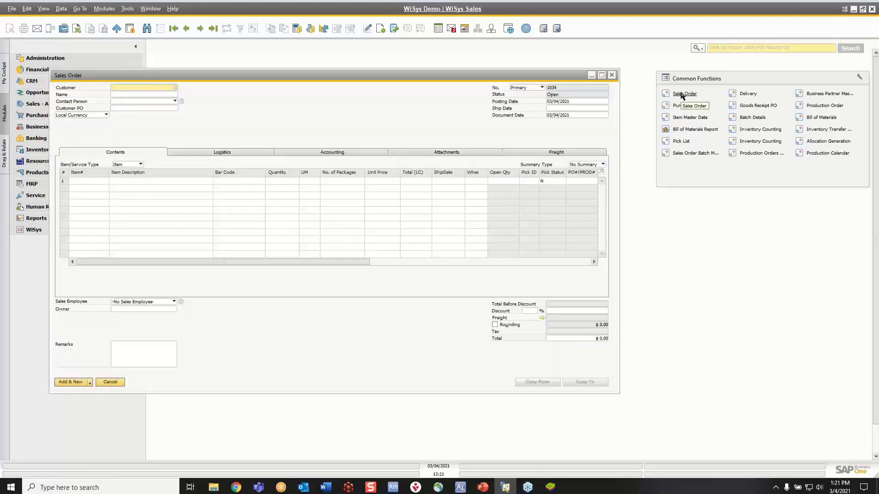
key("ctrl+Page_Up")
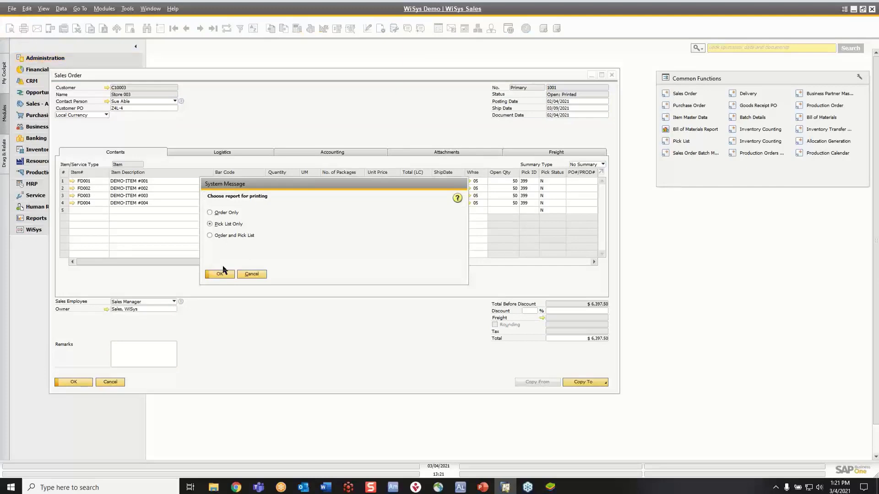
left_click(221, 274)
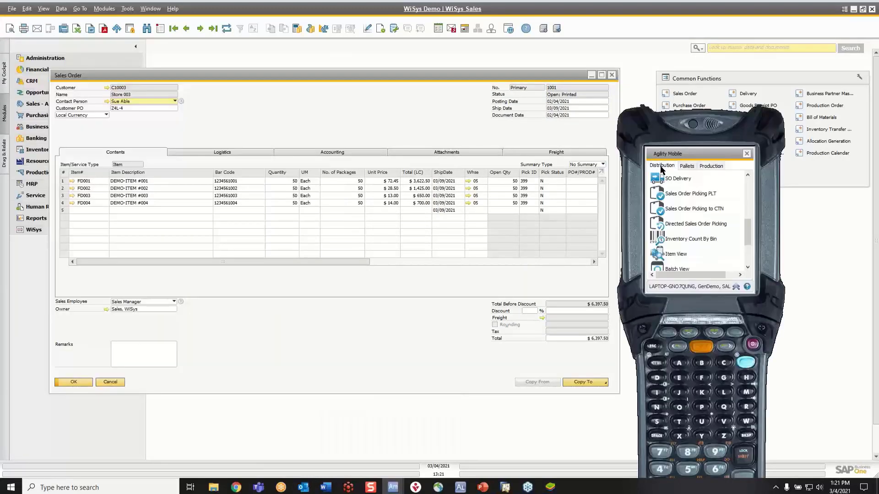
scroll(660, 170, "up", 1)
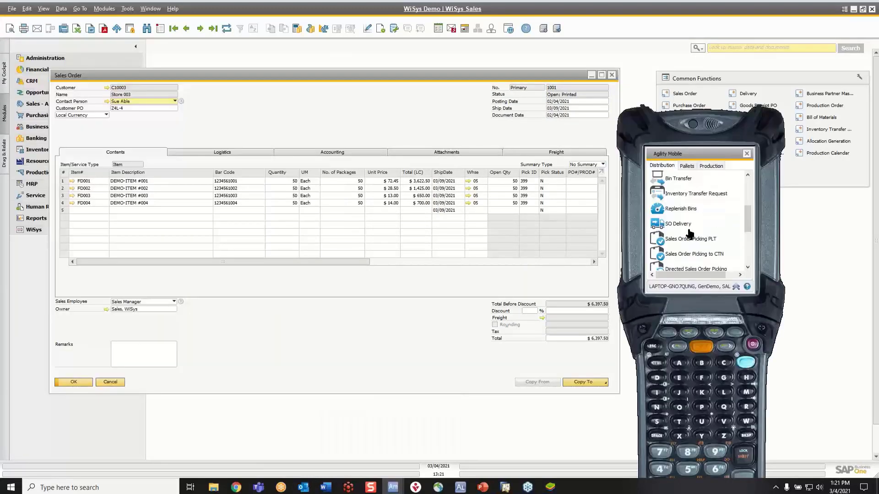
Step: Post a handheld SO Delivery of 50 FD001 against sales order 1001
left_click(674, 223)
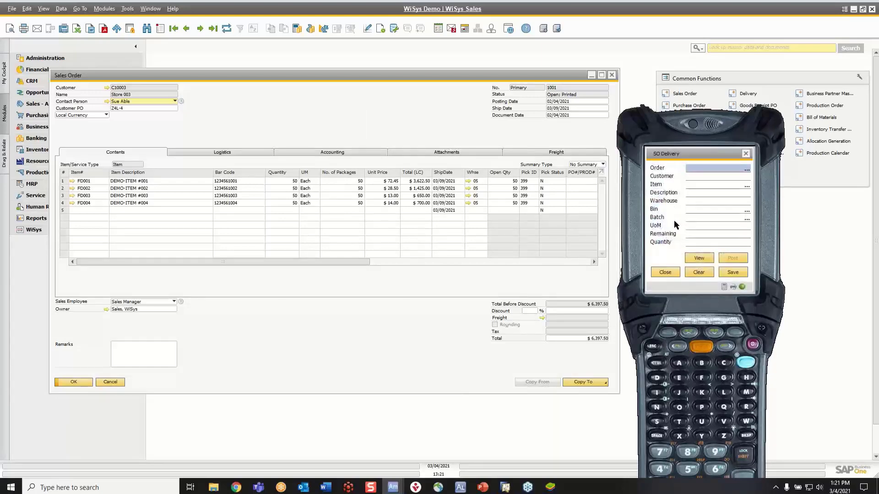
type("1001")
key("Return")
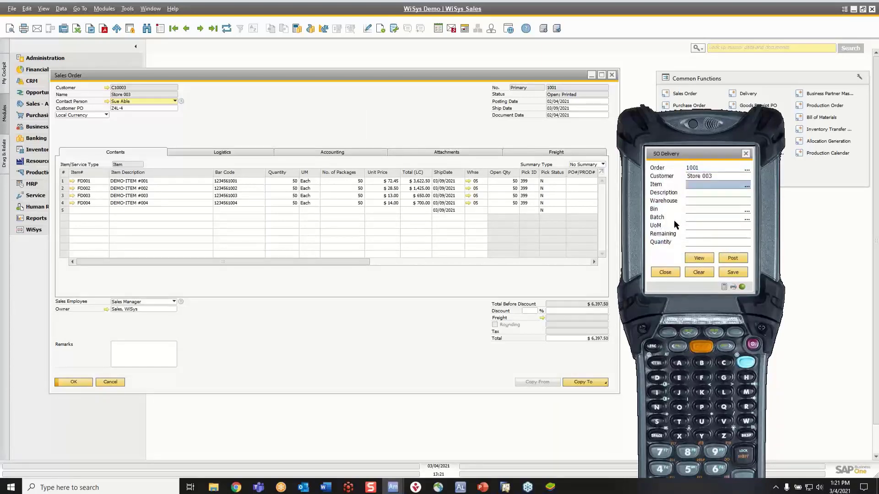
type("FD001")
key("Return")
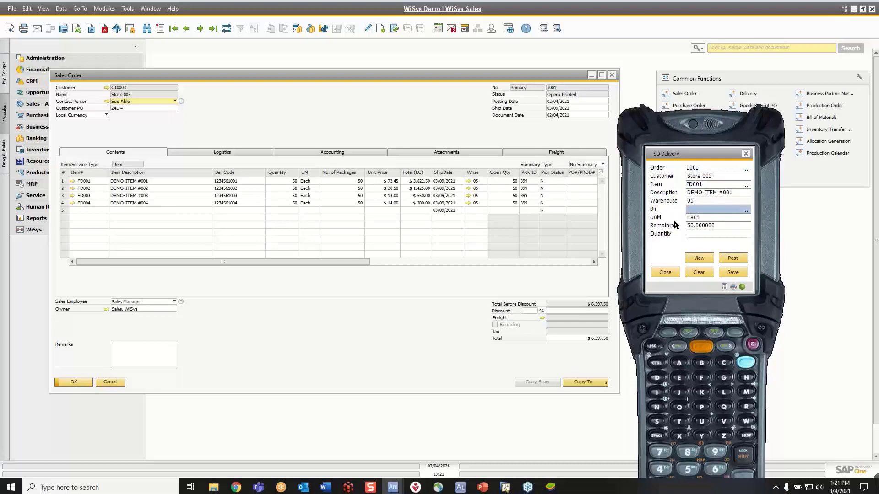
key("Return")
type("50")
key("Return")
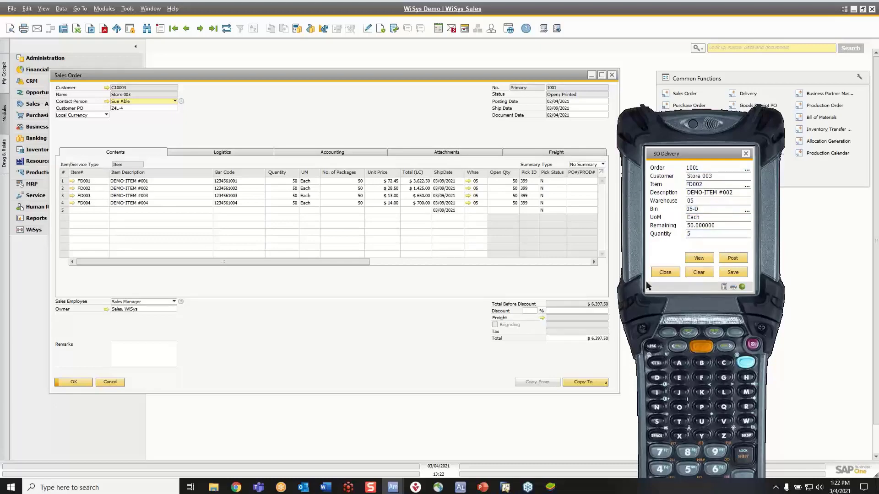
left_click(733, 259)
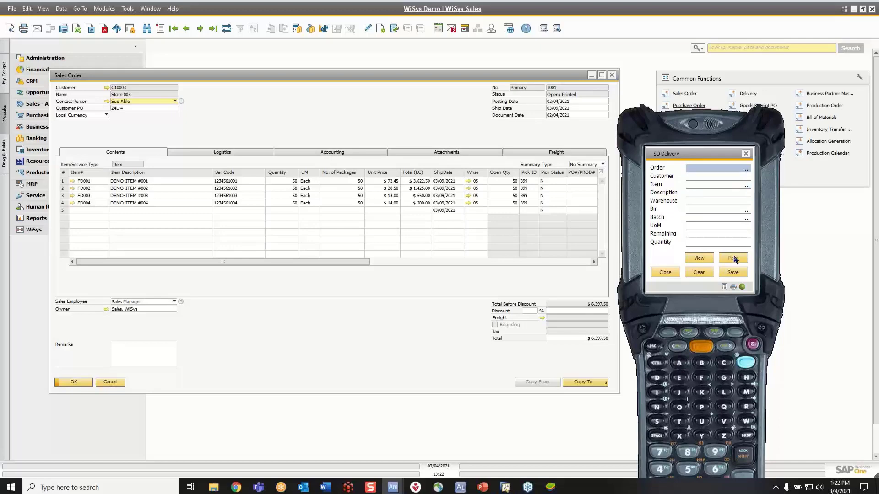
left_click(238, 104)
Step: Open sales order 919's relationship map and review its Sales Order Containers grid
right_click(238, 104)
left_click(275, 287)
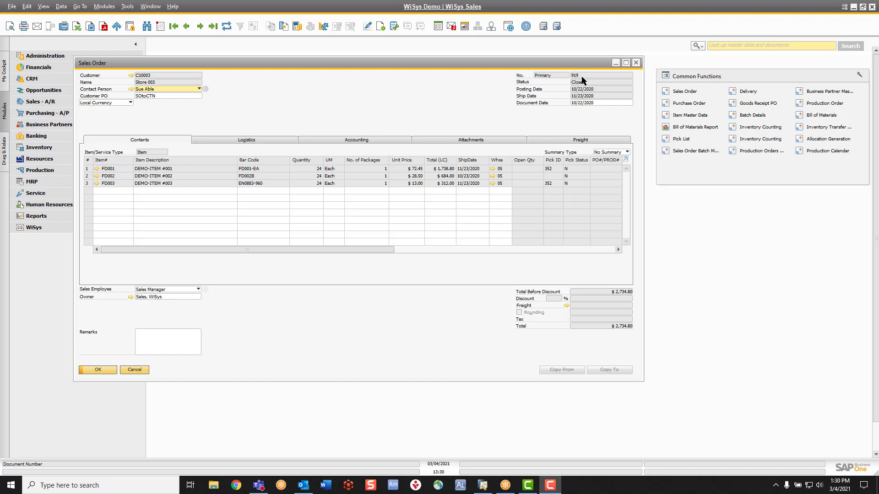
right_click(280, 79)
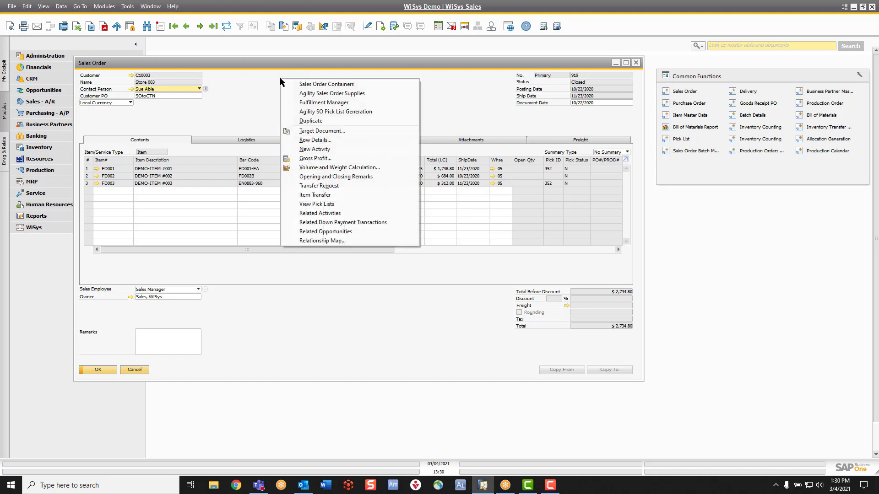
left_click(292, 83)
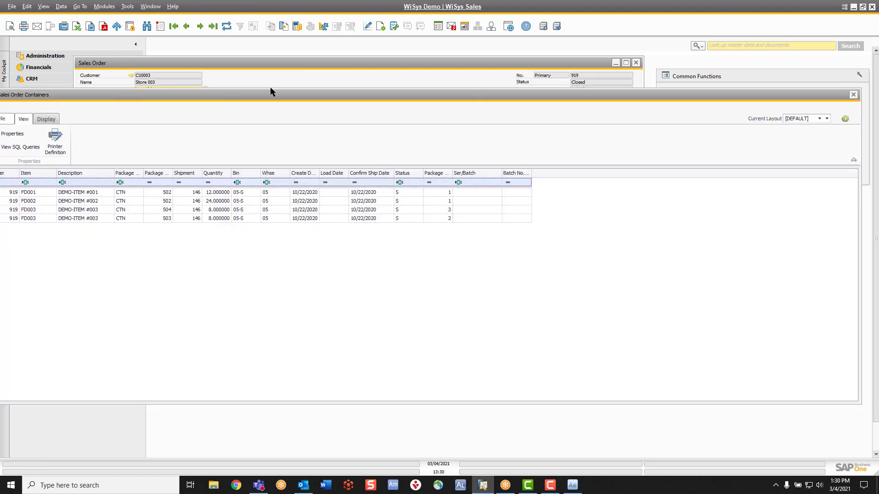
left_click_drag(267, 89, 372, 173)
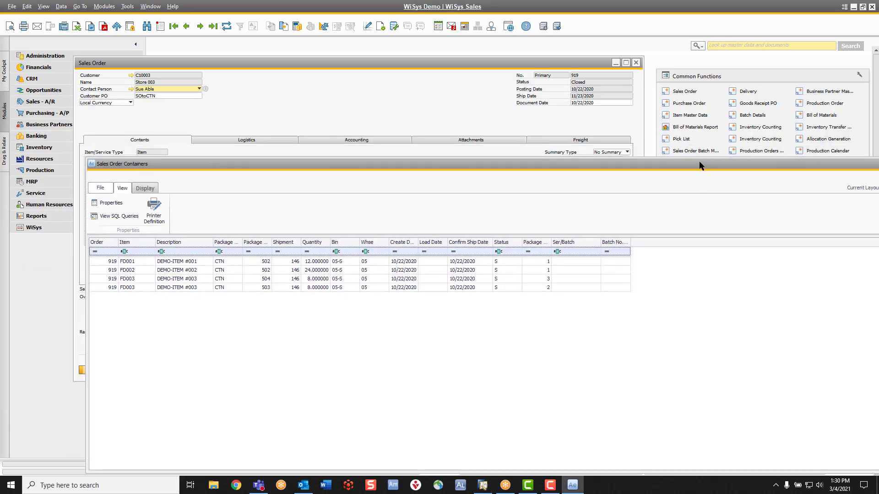
left_click_drag(699, 164, 595, 178)
left_click(847, 177)
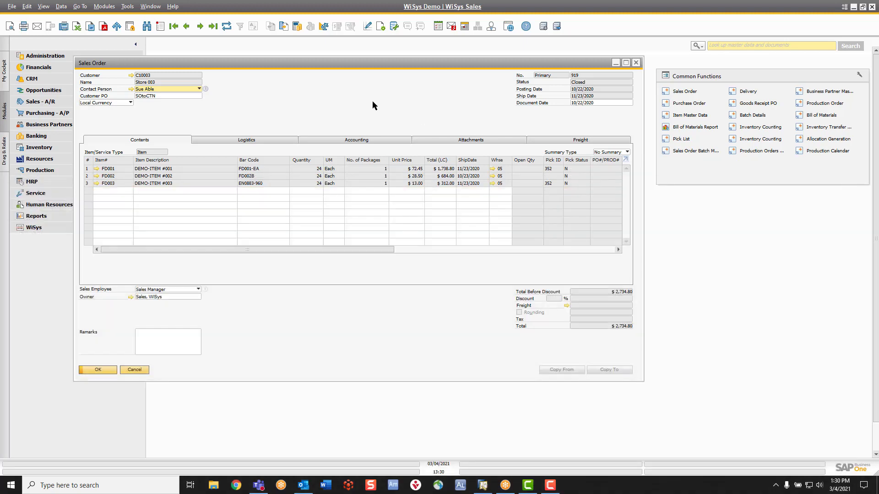
right_click(372, 103)
Step: Open delivery 826 from sales order 919's relationship map
left_click(405, 264)
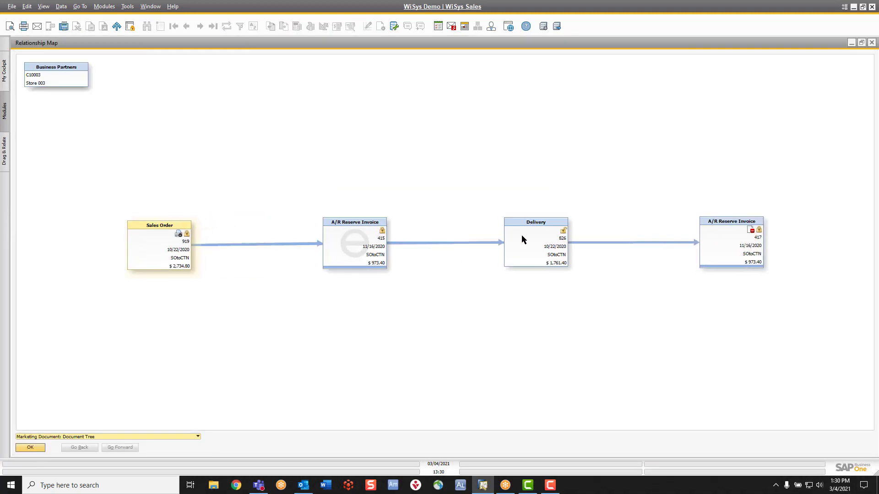
double_click(529, 236)
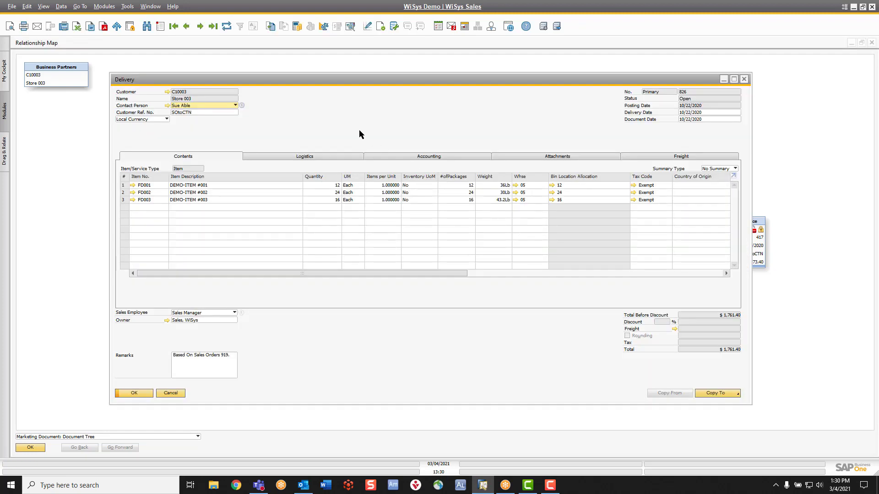
right_click(337, 121)
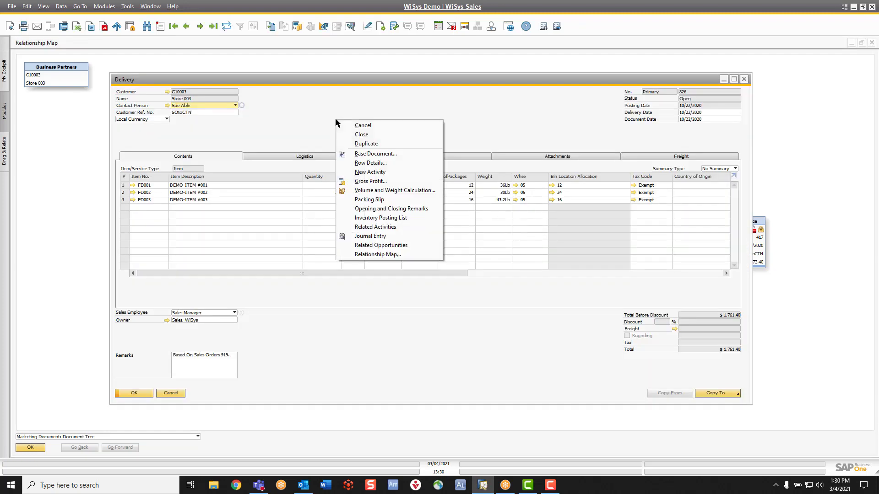
Step: Open delivery 826's packing slip and view the contents of packages 502, 503 and 504
left_click(358, 199)
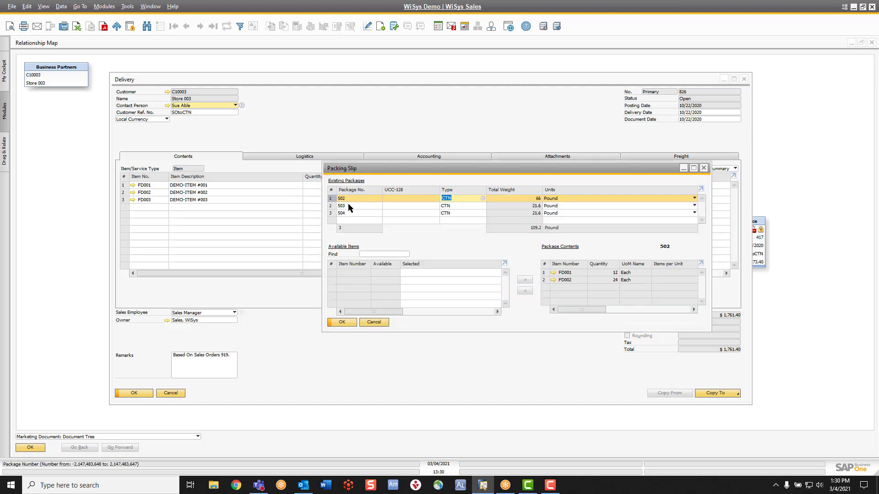
left_click(347, 206)
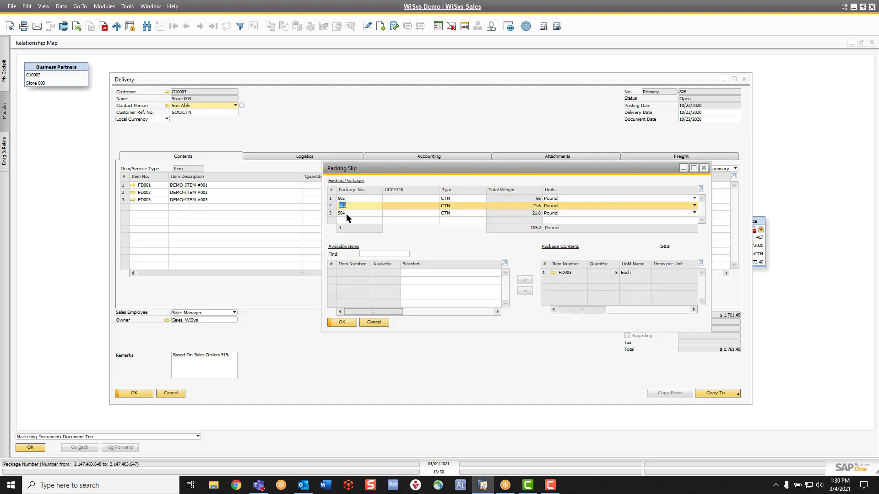
left_click(346, 213)
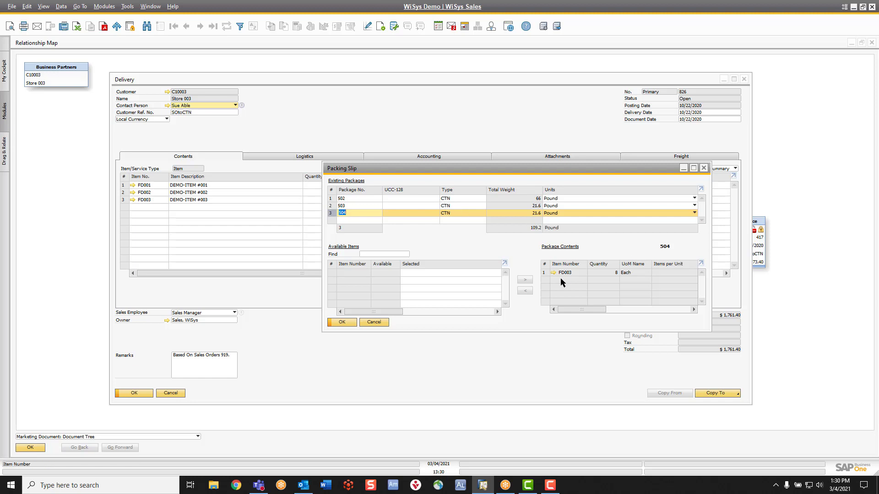
left_click(363, 205)
left_click(363, 199)
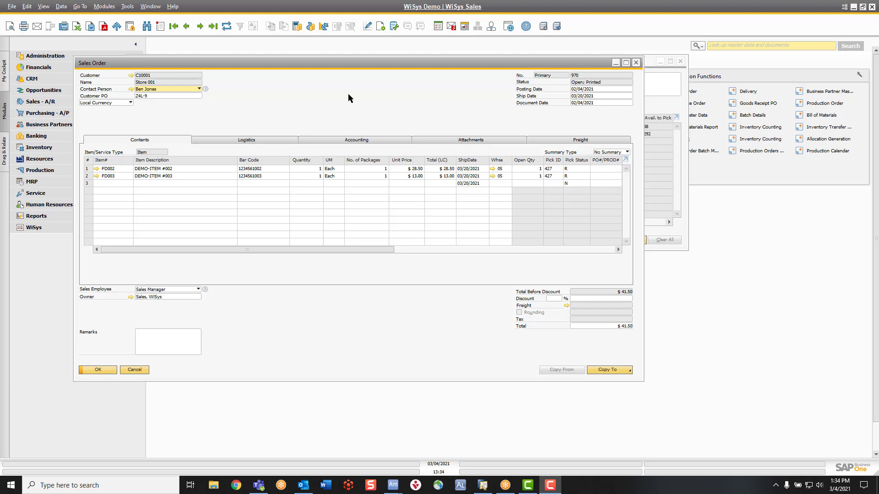
Step: Preview and close the Agility PickPack List for pick list 427, then bring up the handheld emulator
left_click(650, 92)
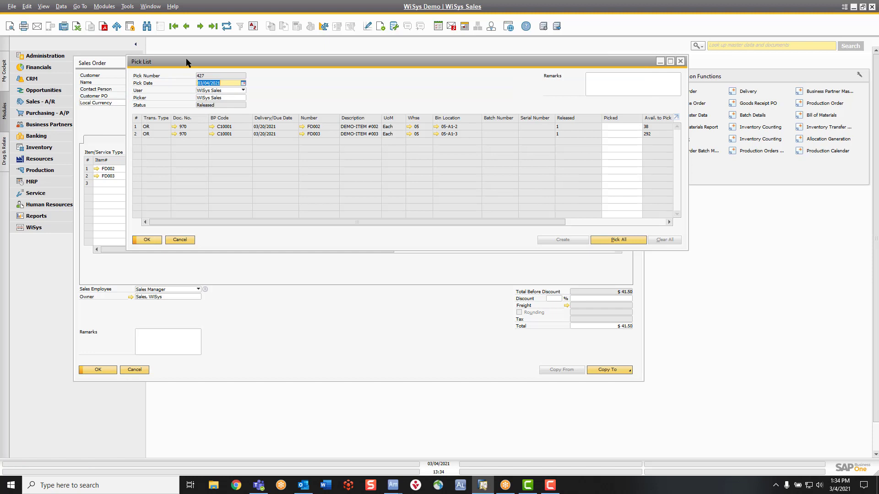
left_click(8, 28)
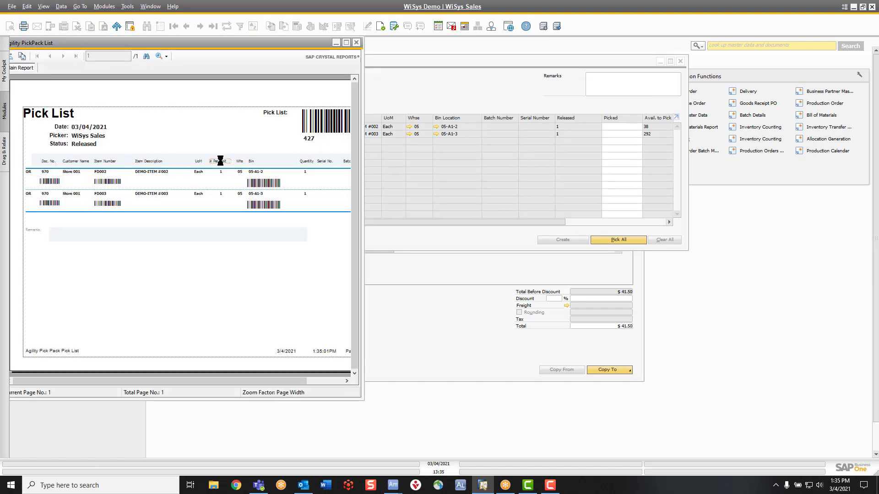
left_click(358, 43)
left_click(393, 485)
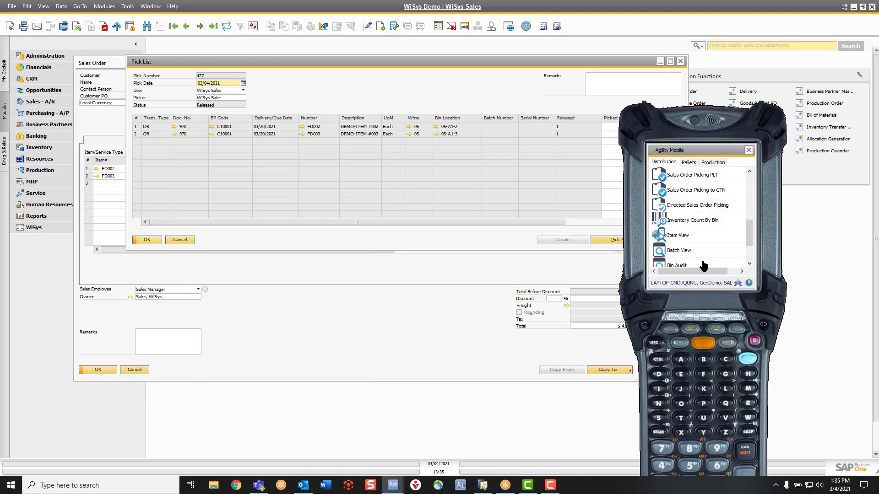
Step: Load pick list 427 in Directed Sales Order Picking and pick 1 FD002 from bin 05-A1-2
left_click(692, 210)
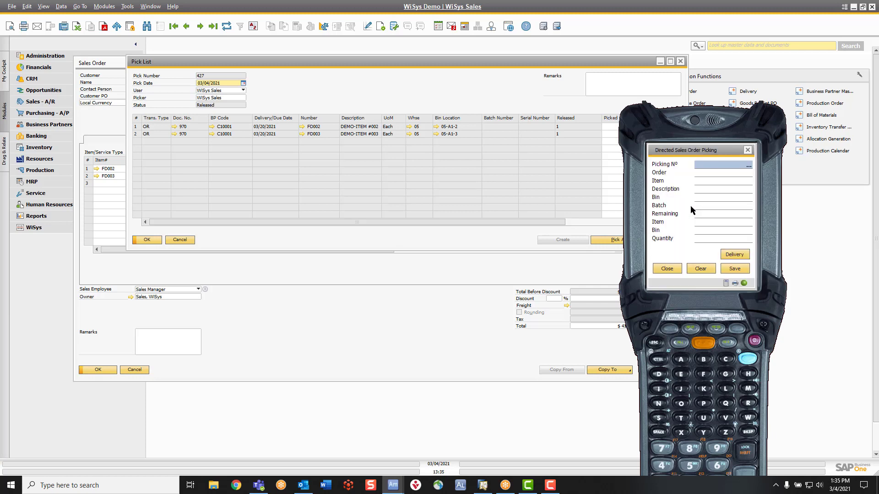
type("427")
key("Return")
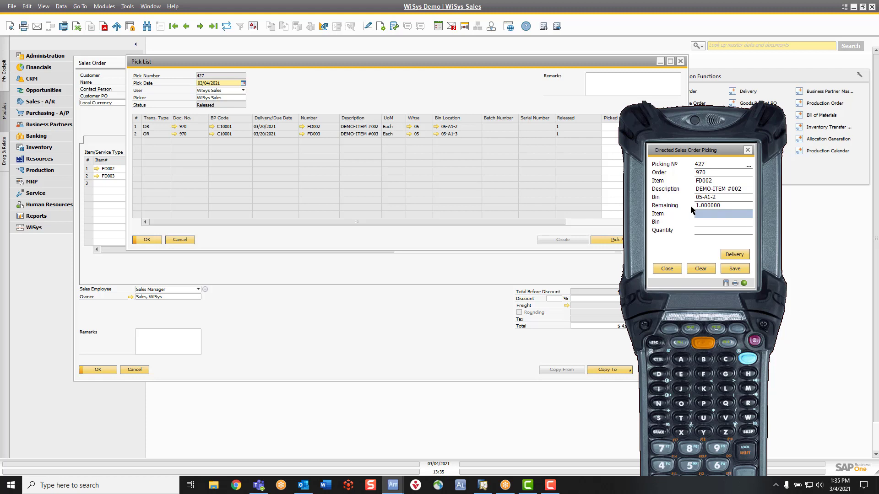
type("FD002")
key("Return")
type("05-A1-2")
key("Return")
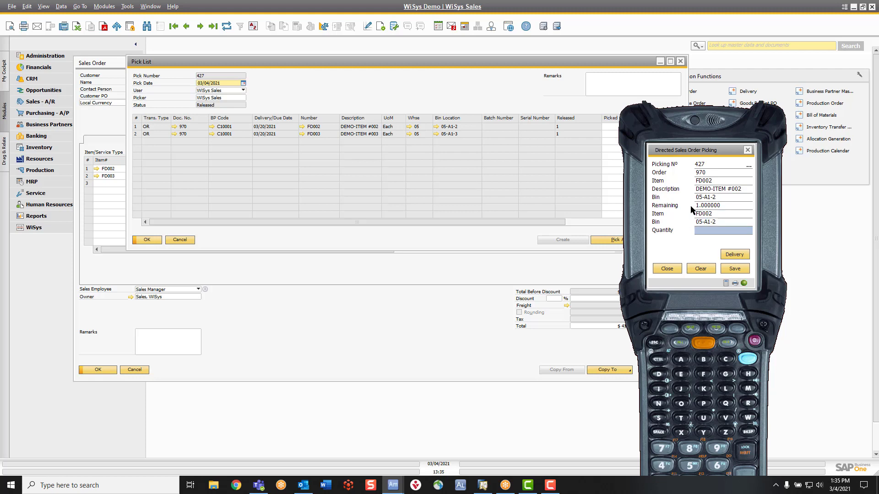
type("1")
key("Return")
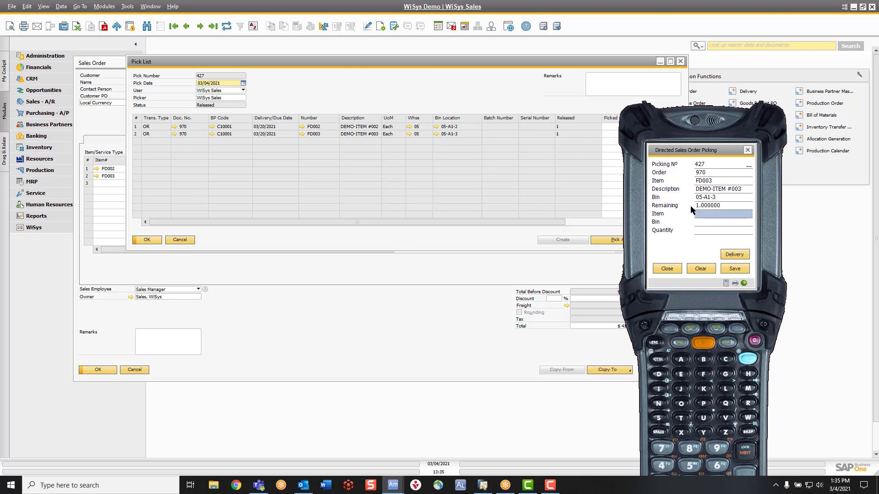
Step: Pick 1 FD003 from bin 05-A1-3 and create the delivery for pick list 427
type("FD003")
key("Return")
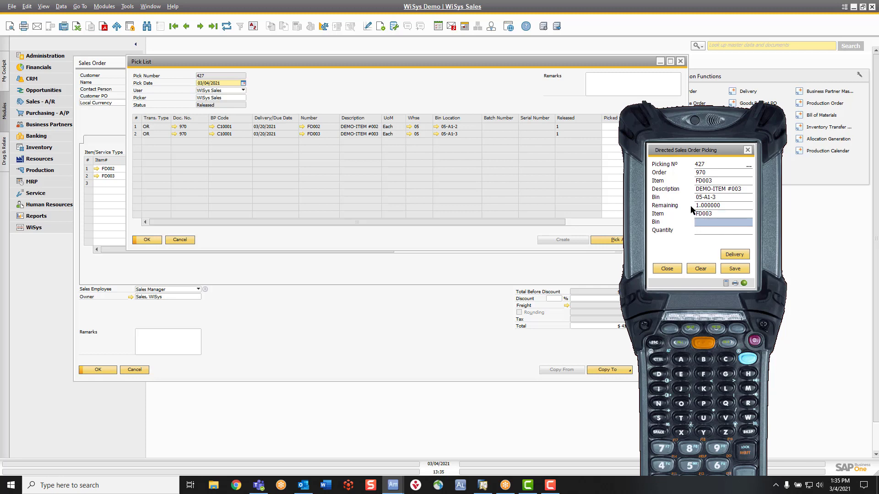
type("05-A1-3")
key("Return")
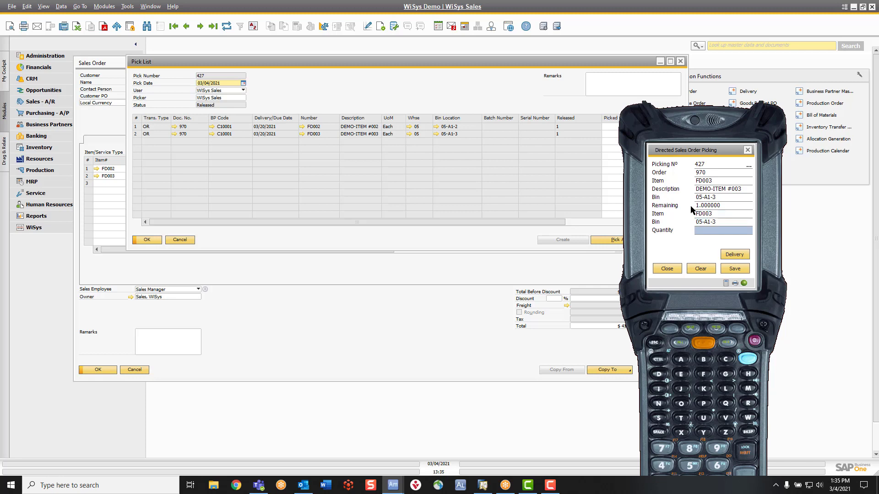
key("Return")
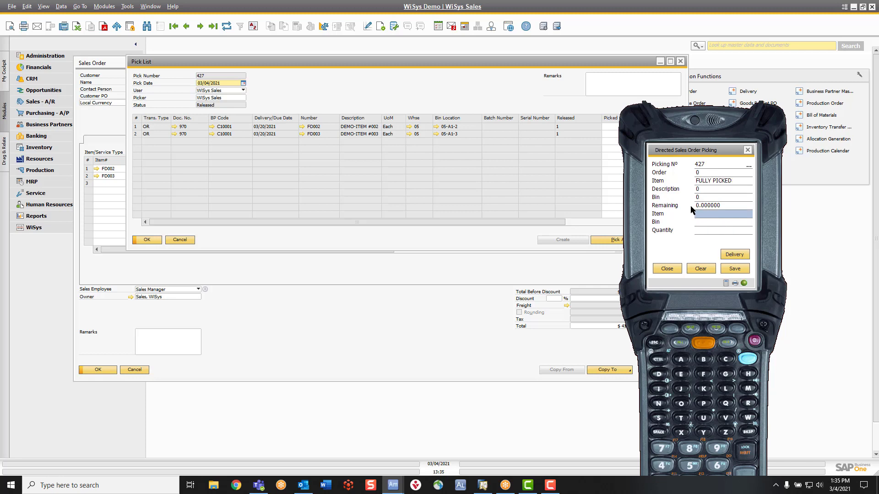
left_click(733, 255)
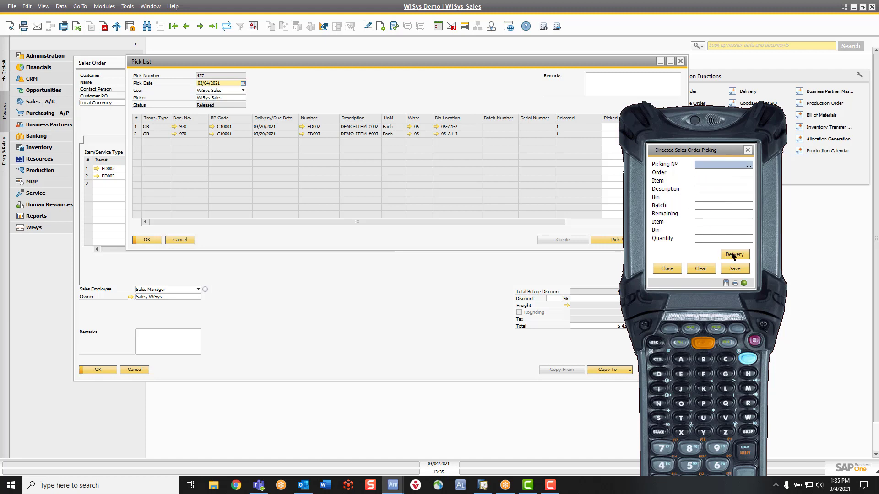
Step: Refresh pick list 427 and sales order 970 to show Closed, then view the order's relationship map
left_click(298, 92)
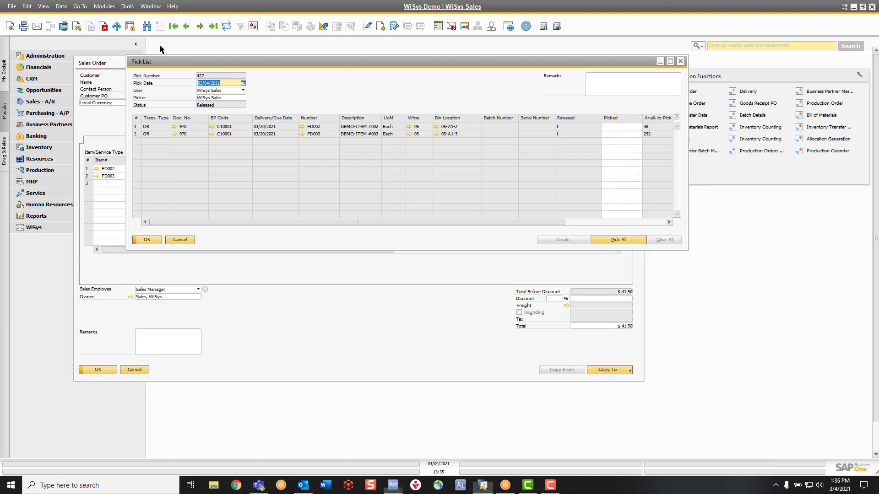
left_click(226, 26)
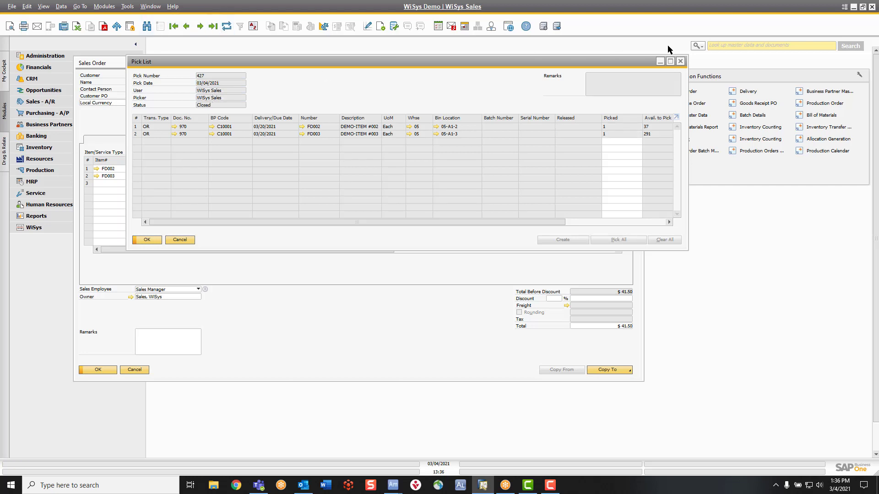
left_click(680, 61)
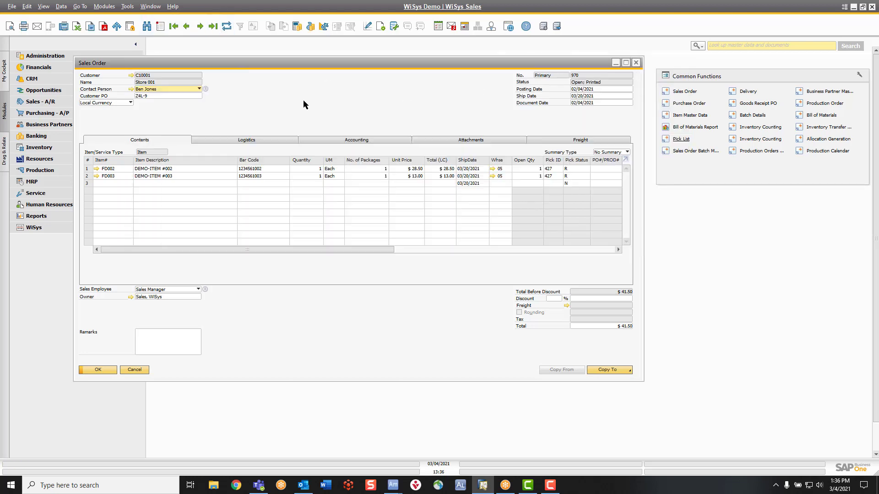
left_click(227, 26)
right_click(274, 104)
left_click(333, 266)
Step: Open the delivery from the relationship map, then load pick list 428 on the handheld
double_click(575, 242)
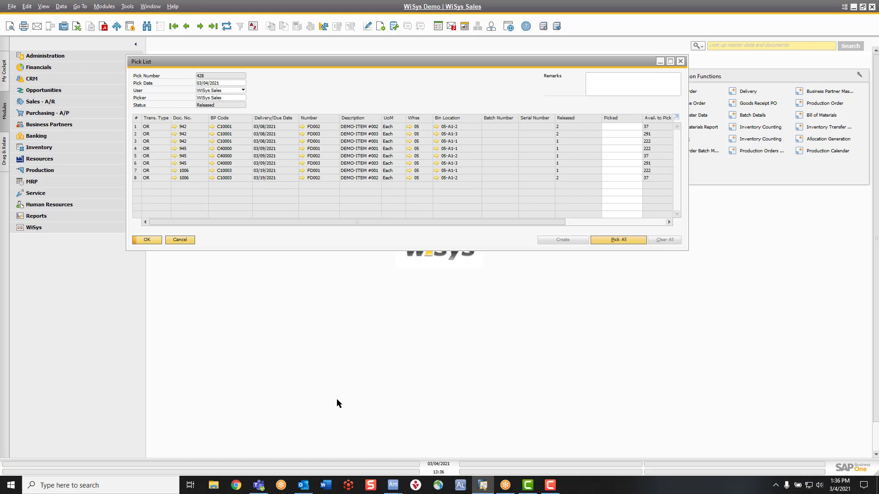
mouse_move(392, 486)
left_click(450, 455)
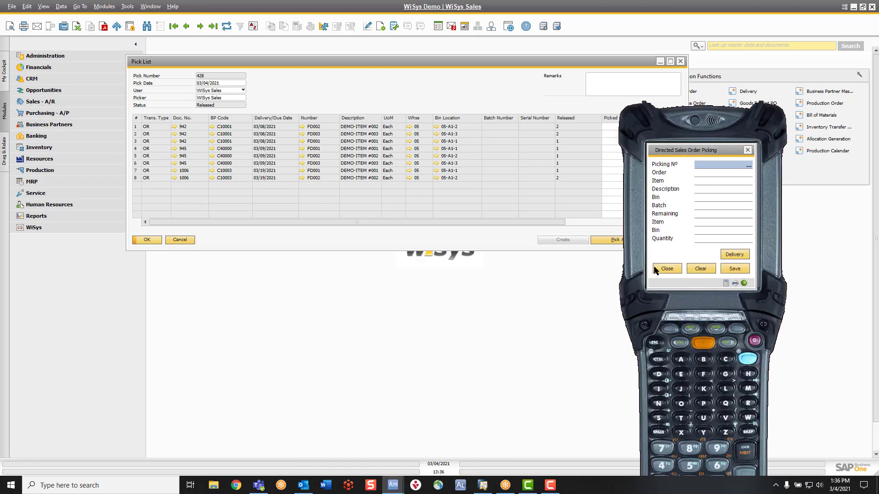
left_click(748, 166)
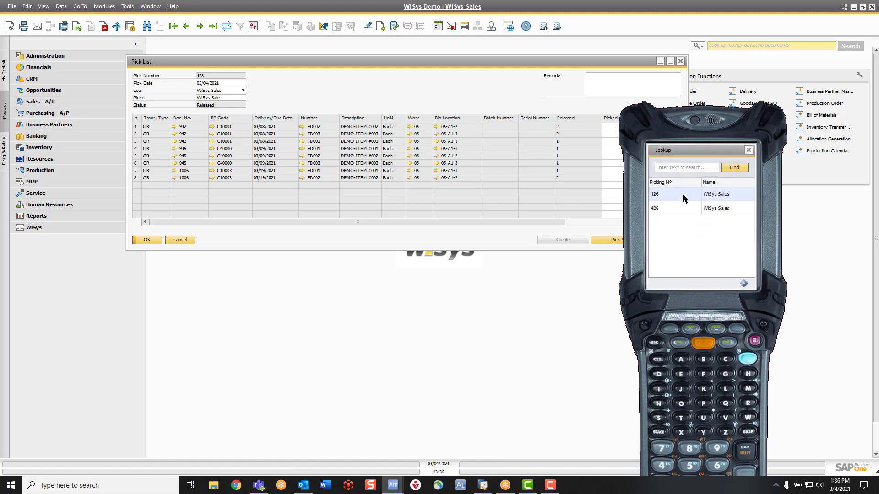
left_click(663, 209)
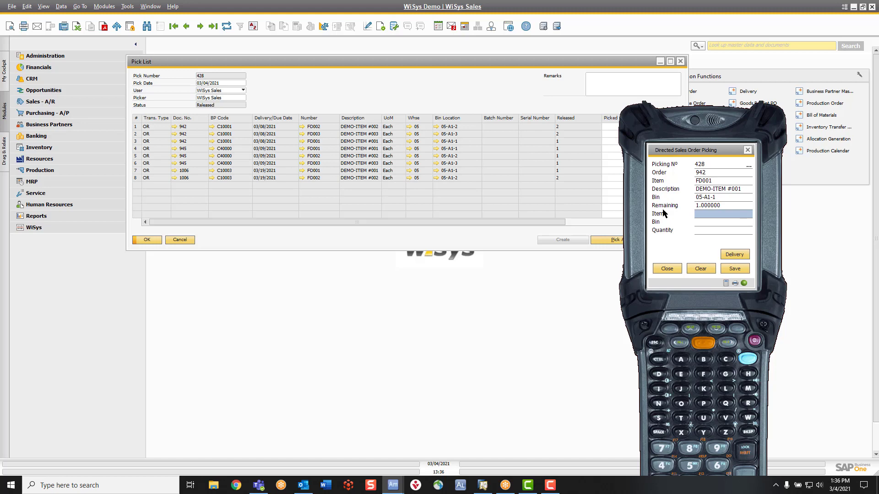
Step: Pick 1 FD001 from bin 05-A1-1 for order 942
type("FD001")
key("Return")
type("05-A1-1")
key("Return")
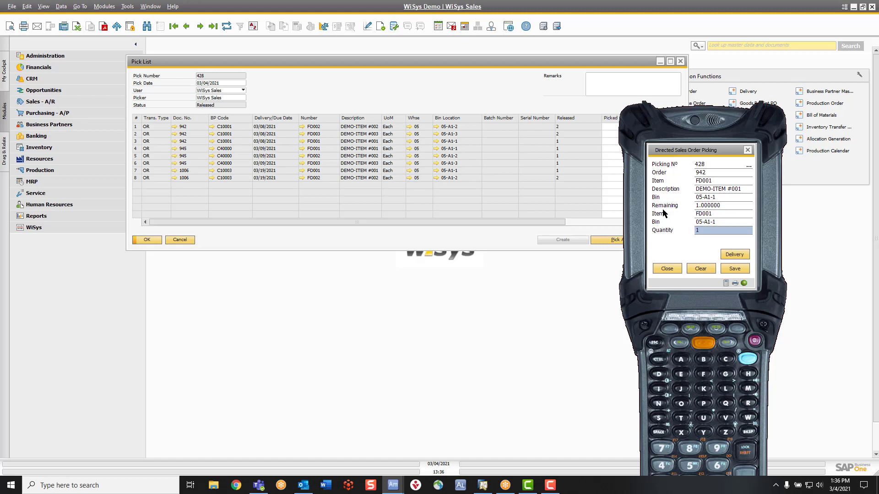
type("1")
key("Return")
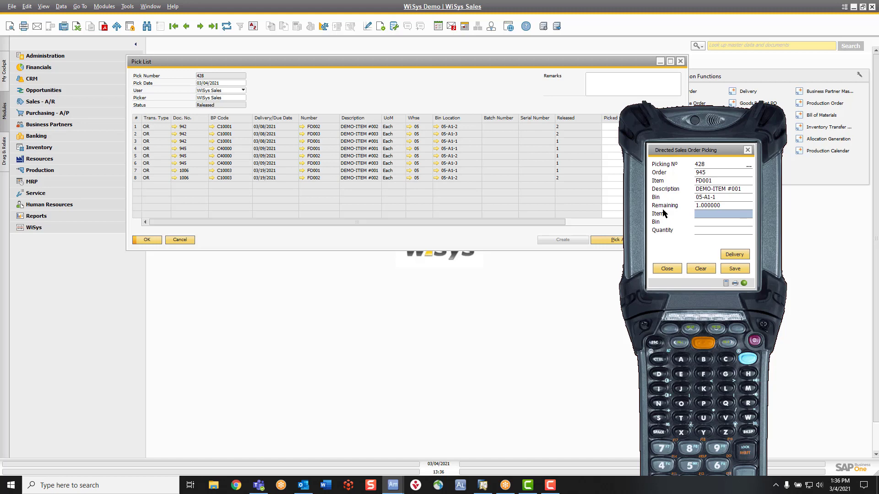
Step: Pick 1 FD001 from bin 05-A1-1 each for orders 945 and 1006
type("FD001")
key("Return")
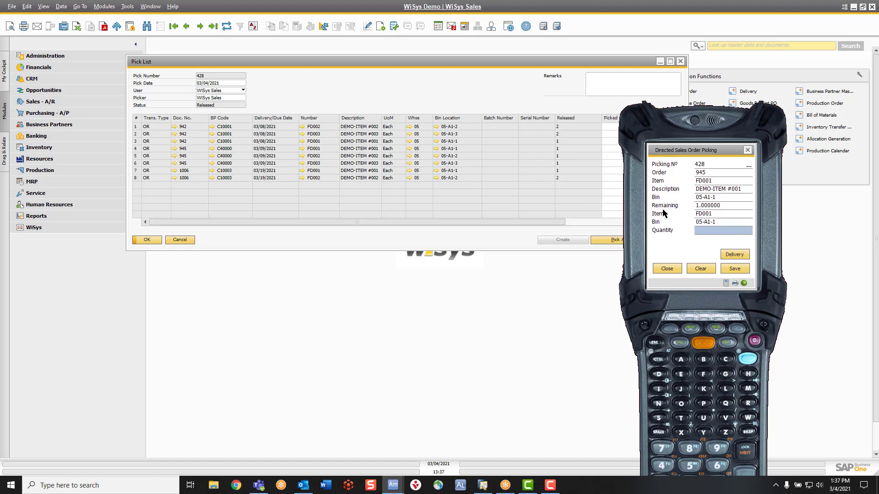
key("Return")
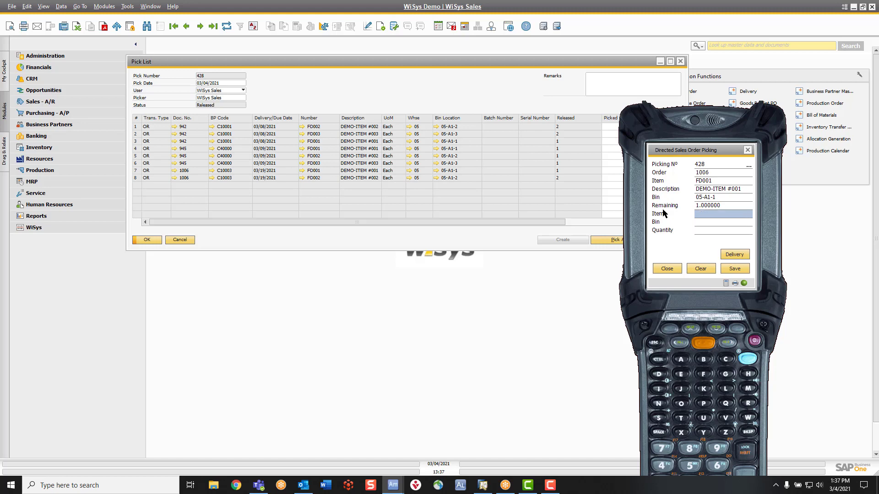
type("FD001")
key("Return")
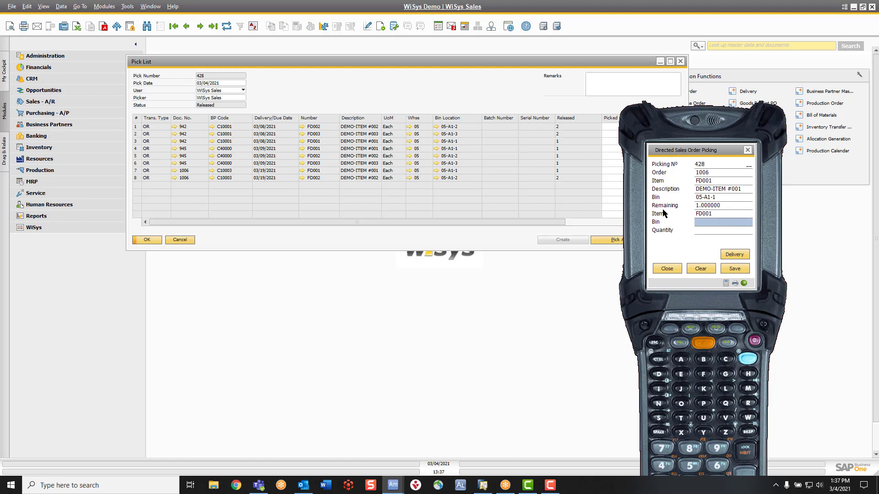
type("05-A1-1")
key("Return")
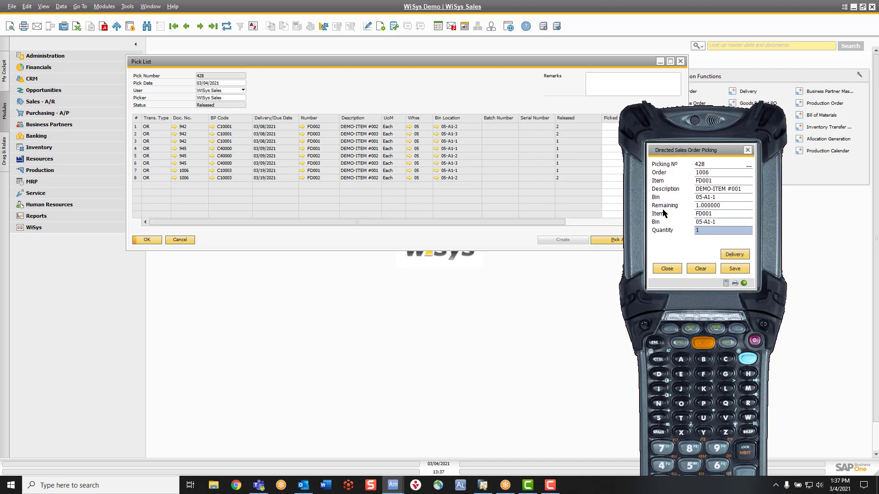
key("Return")
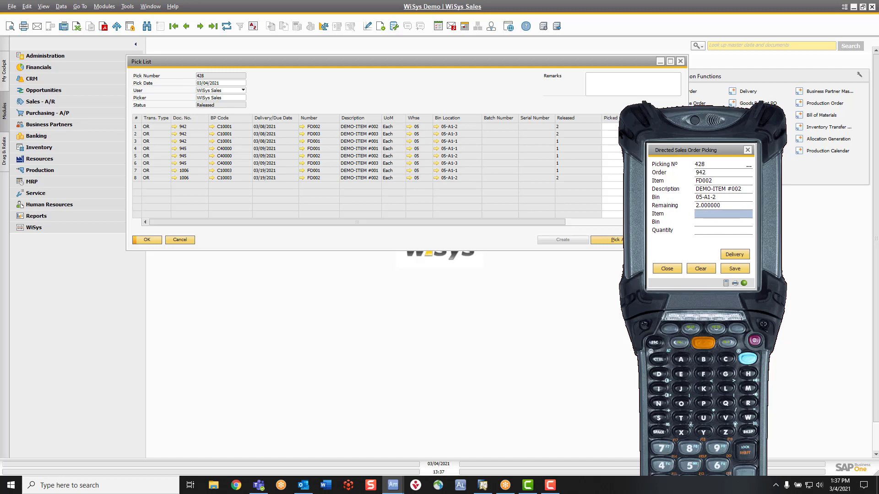
left_click(417, 76)
Step: Refresh pick list 428, create a delivery for its picked lines on the handheld, and open sales order 942
left_click(226, 26)
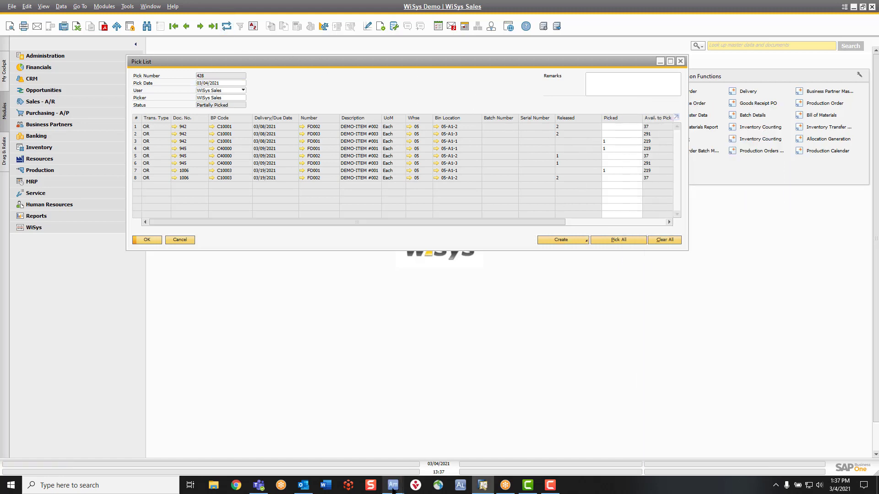
mouse_move(393, 485)
left_click(448, 447)
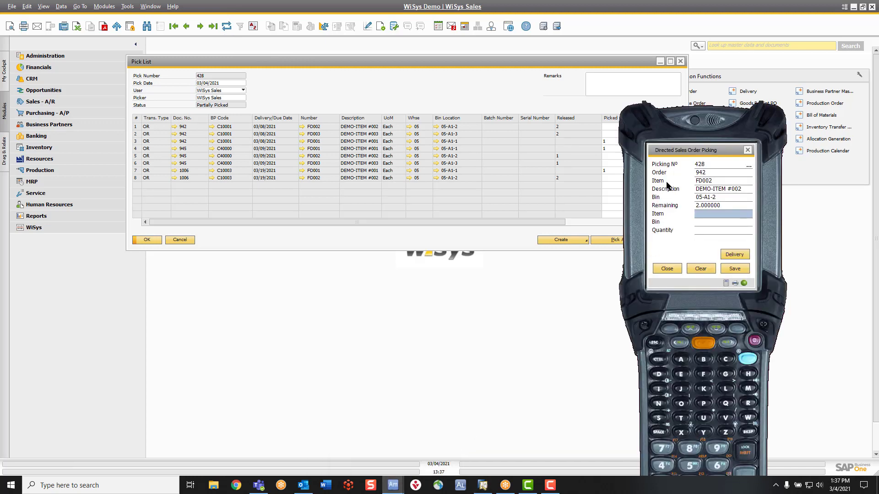
left_click(740, 254)
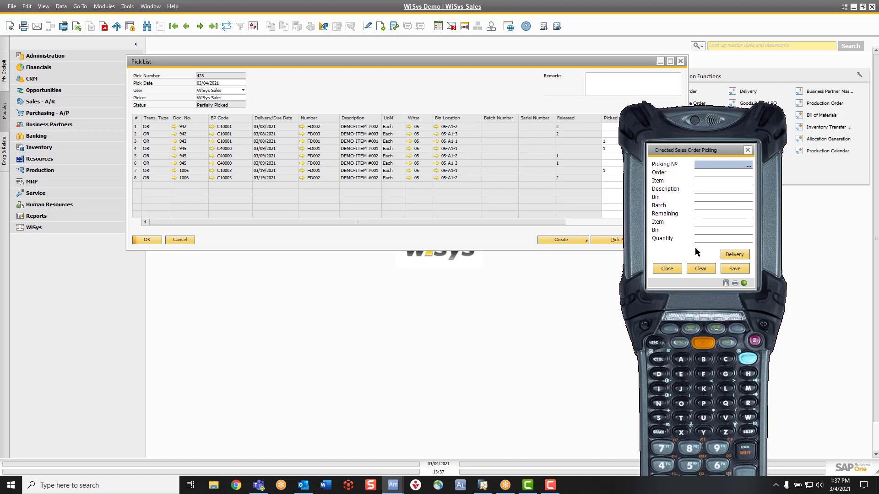
left_click(174, 134)
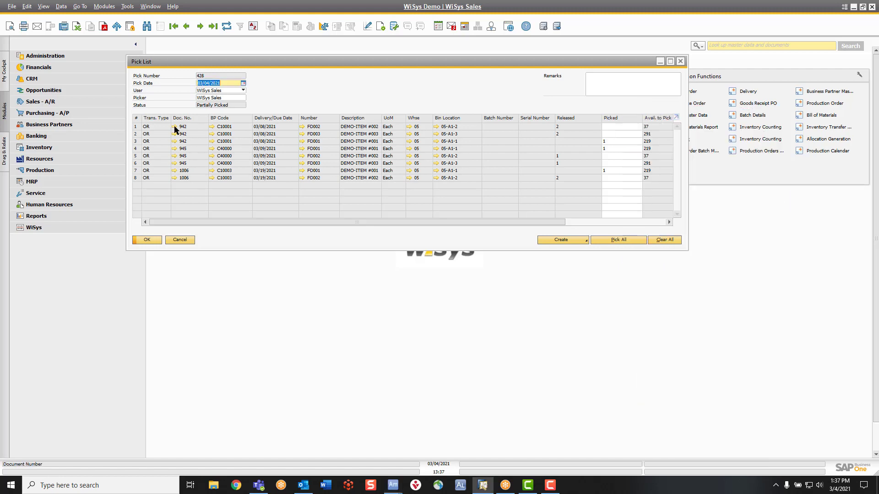
Step: Check sales order 942's relationship map for Delivery 951, then close the map and the order
right_click(356, 114)
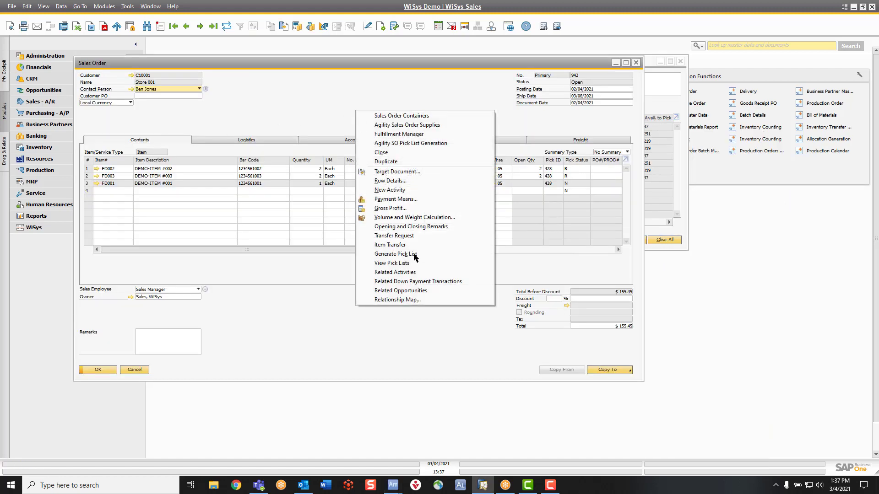
left_click(414, 300)
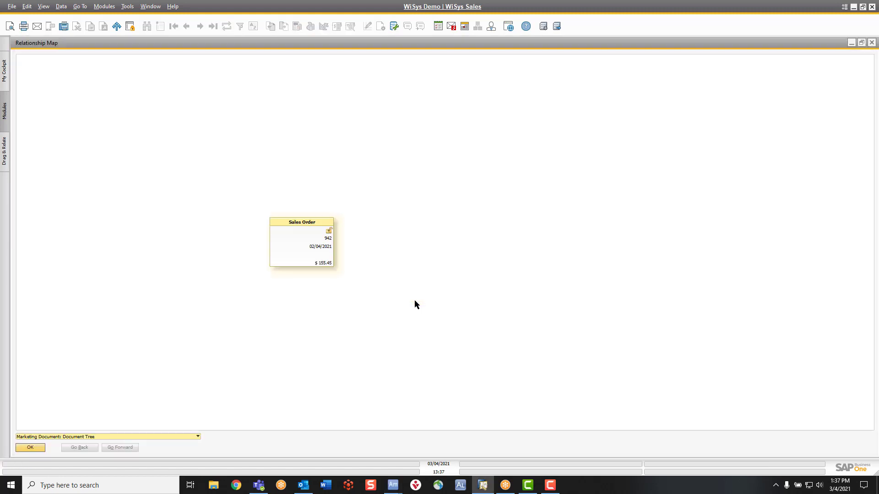
left_click(871, 43)
left_click(635, 63)
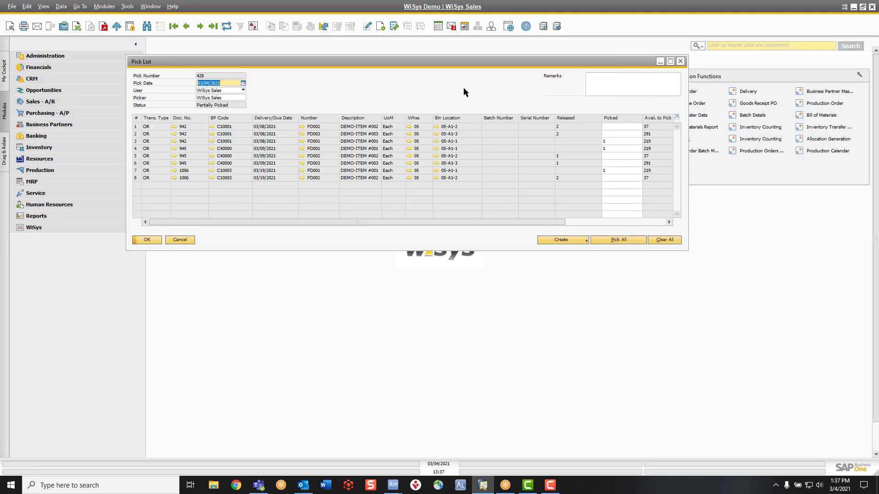